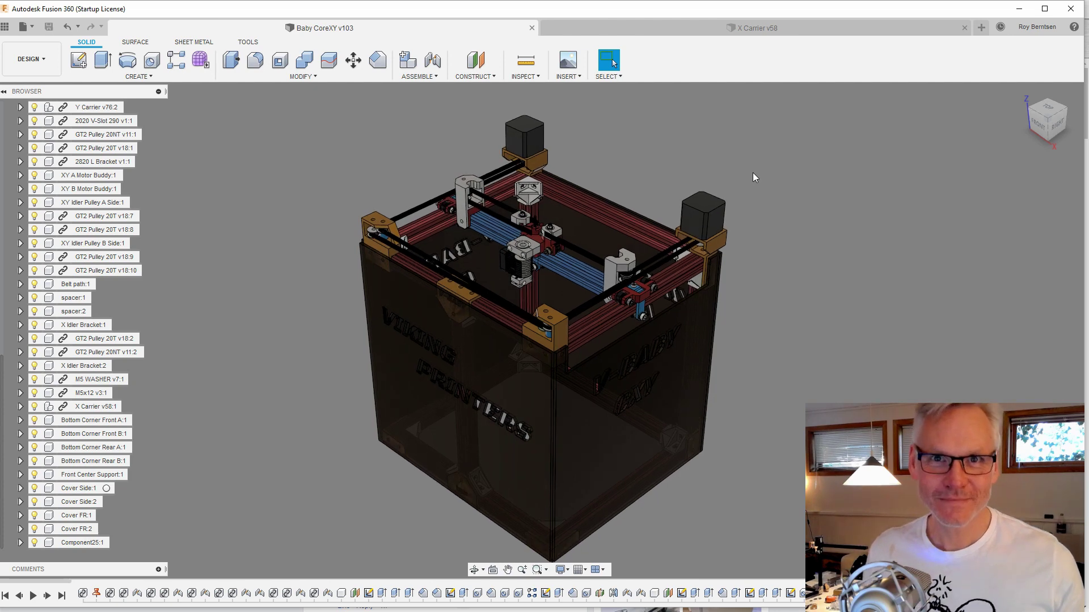
Step: Hide the four enclosure panels Cover FR:2, Cover FR:1, Cover Side:2 and Cover Side:1 so the bare frame is exposed
{"action": "scroll", "coordinate": [767, 189], "scroll_direction": "down", "scroll_amount": 3}
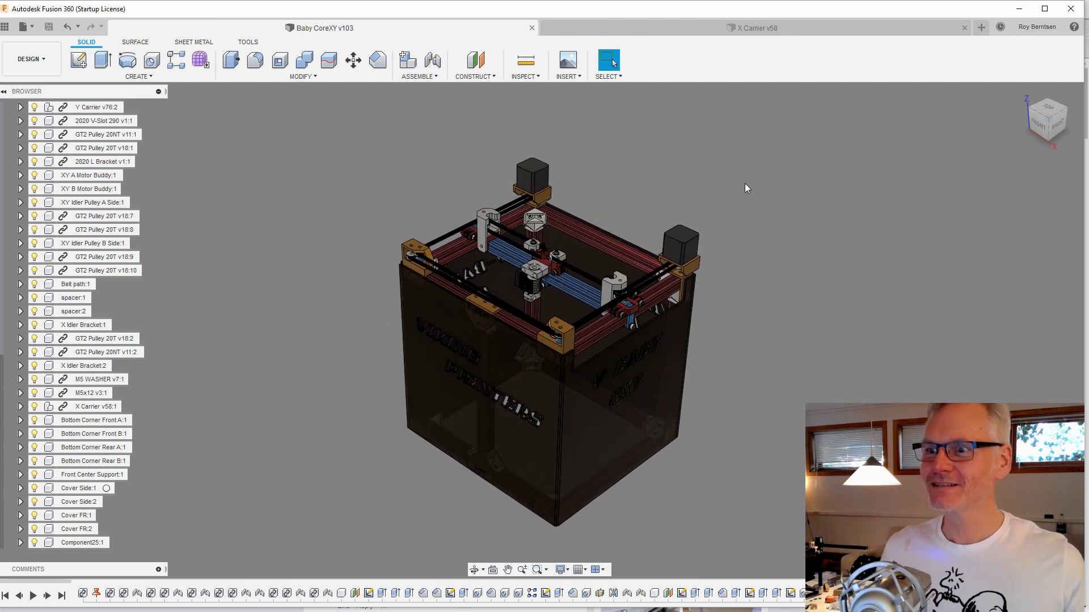
{"action": "middle_click_drag", "start_coordinate": [746, 187], "coordinate": [743, 209], "text": "shift"}
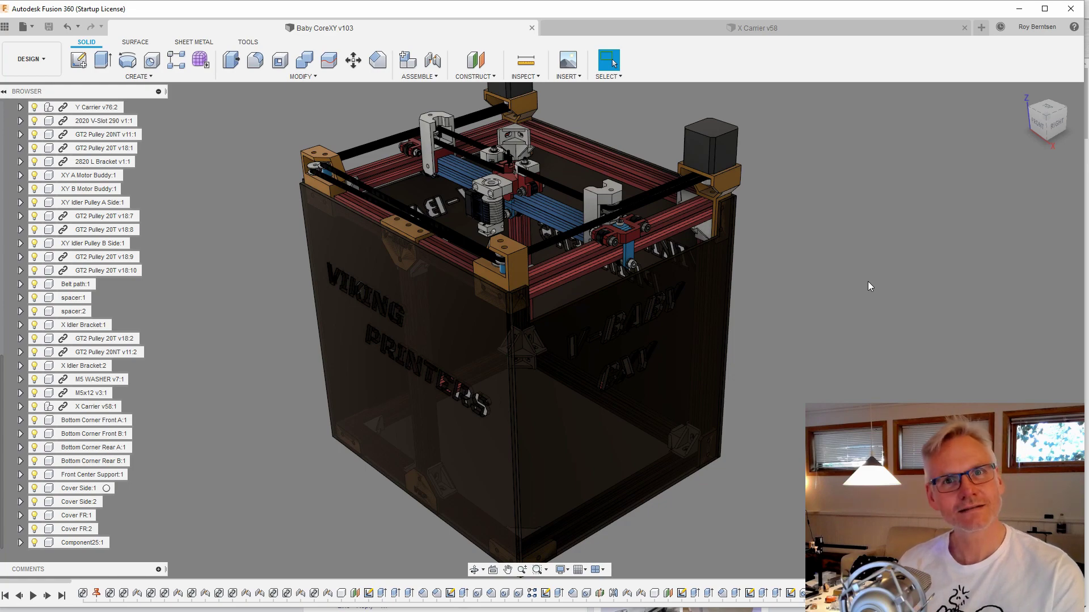
{"action": "middle_click_drag", "start_coordinate": [868, 281], "coordinate": [598, 366], "text": "shift"}
{"action": "middle_click_drag", "start_coordinate": [286, 596], "coordinate": [86, 566], "text": "shift"}
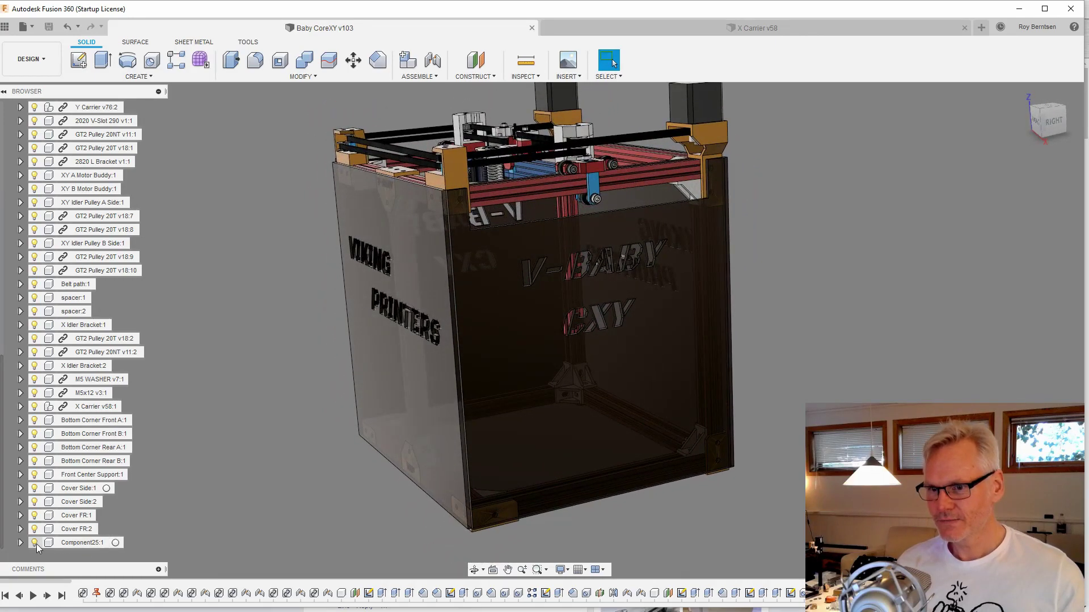
{"action": "left_click", "coordinate": [35, 529]}
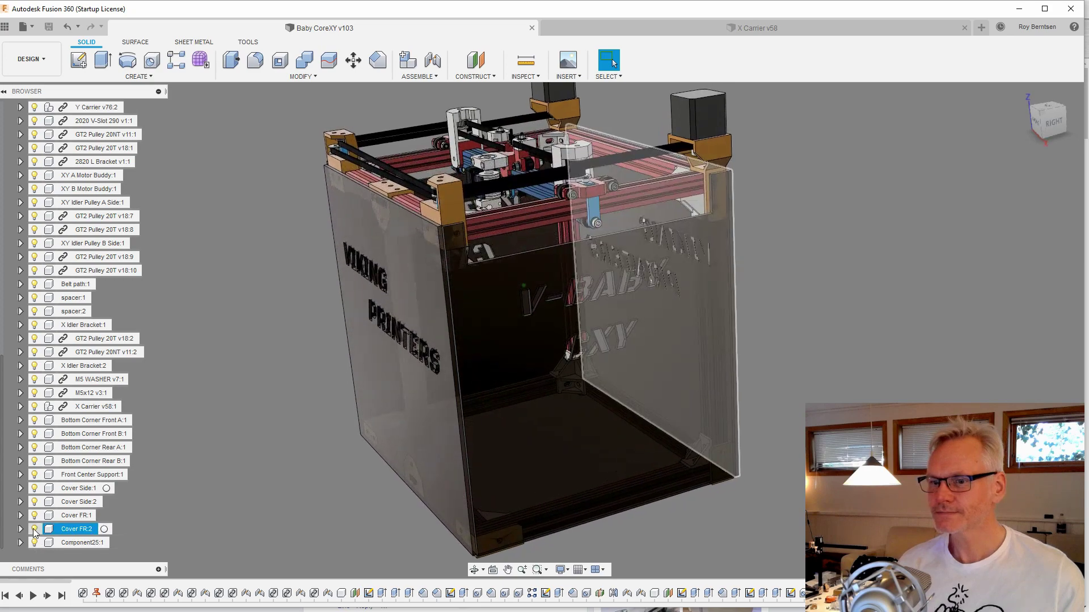
{"action": "left_click", "coordinate": [35, 515]}
{"action": "left_click", "coordinate": [35, 502]}
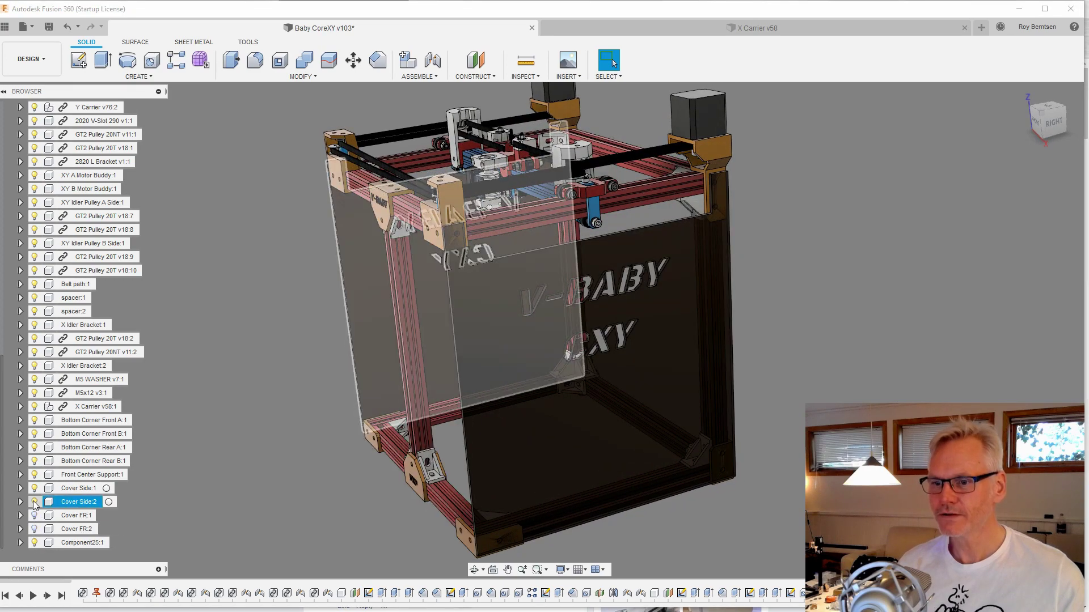
{"action": "left_click", "coordinate": [34, 488]}
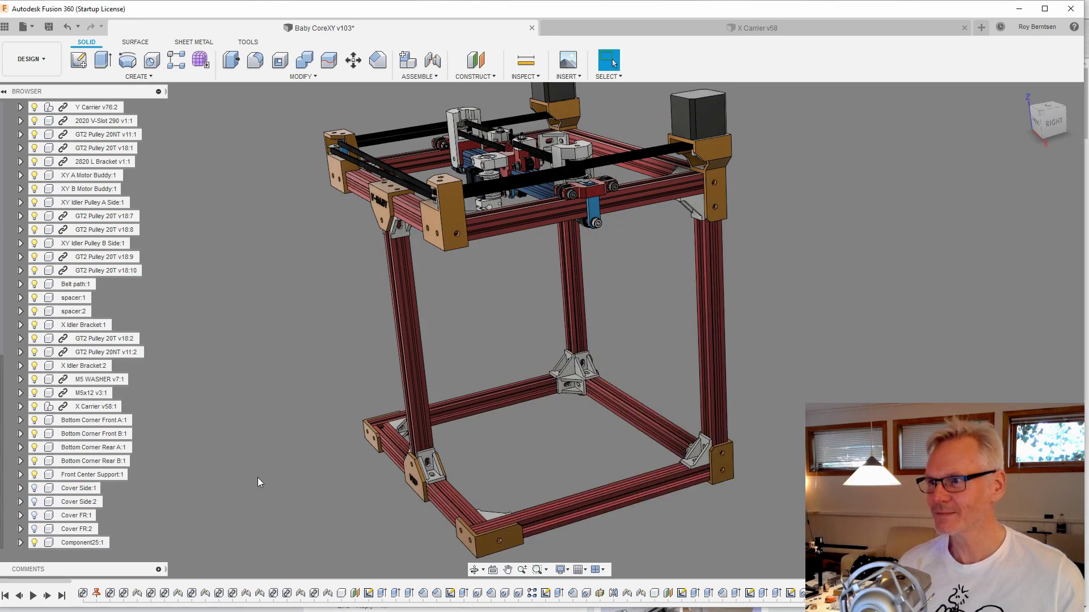
Step: Examine how the 2020 V-Slot 290 crossbeam sits relative to the frame rails and Y carriers, including from the right side
{"action": "middle_click_drag", "start_coordinate": [257, 478], "coordinate": [335, 448], "text": "shift"}
{"action": "middle_click_drag", "start_coordinate": [531, 286], "coordinate": [721, 295], "text": "shift"}
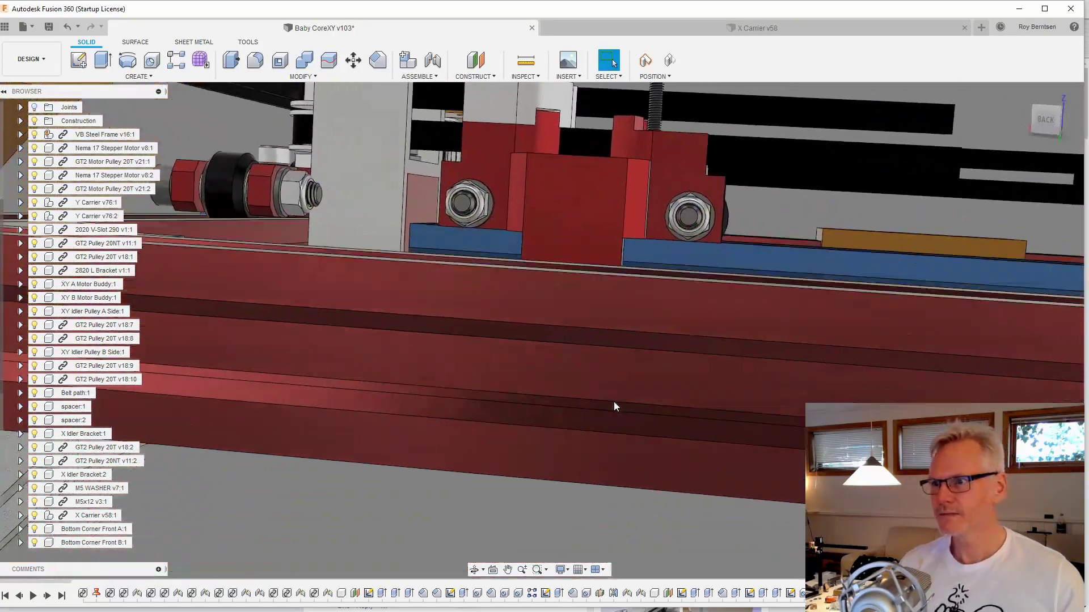
{"action": "left_click", "coordinate": [478, 276]}
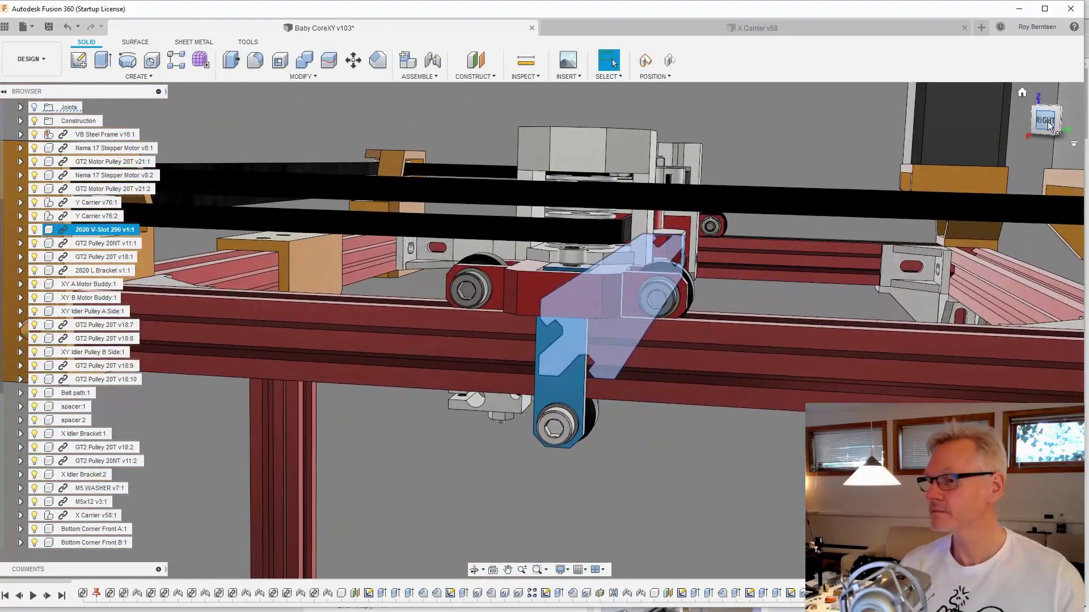
{"action": "left_click", "coordinate": [1047, 121]}
{"action": "scroll", "coordinate": [675, 253], "scroll_direction": "up", "scroll_amount": 5}
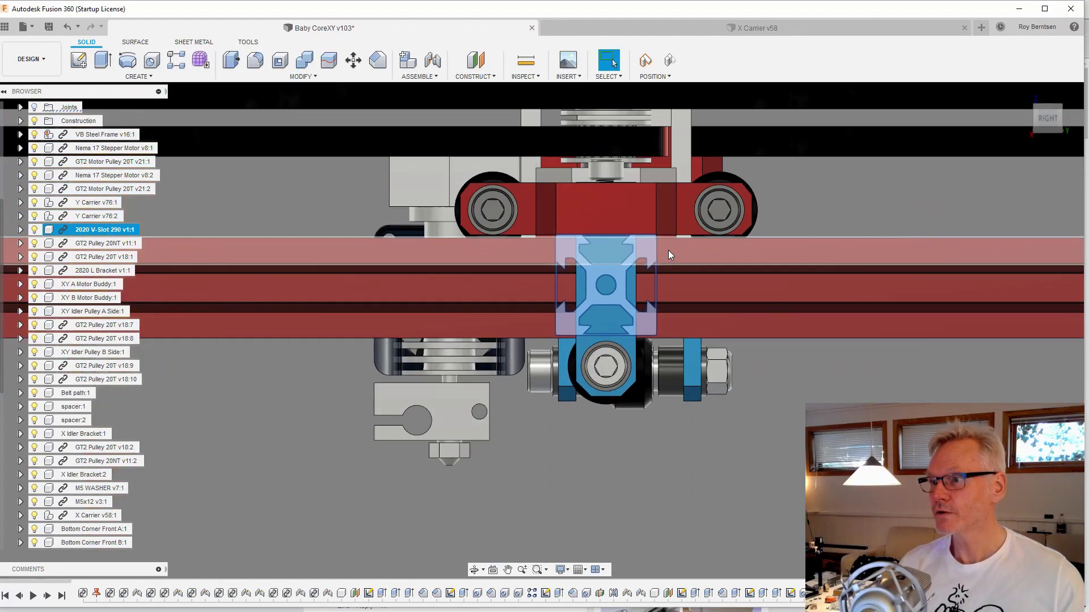
{"action": "scroll", "coordinate": [666, 251], "scroll_direction": "up", "scroll_amount": 4}
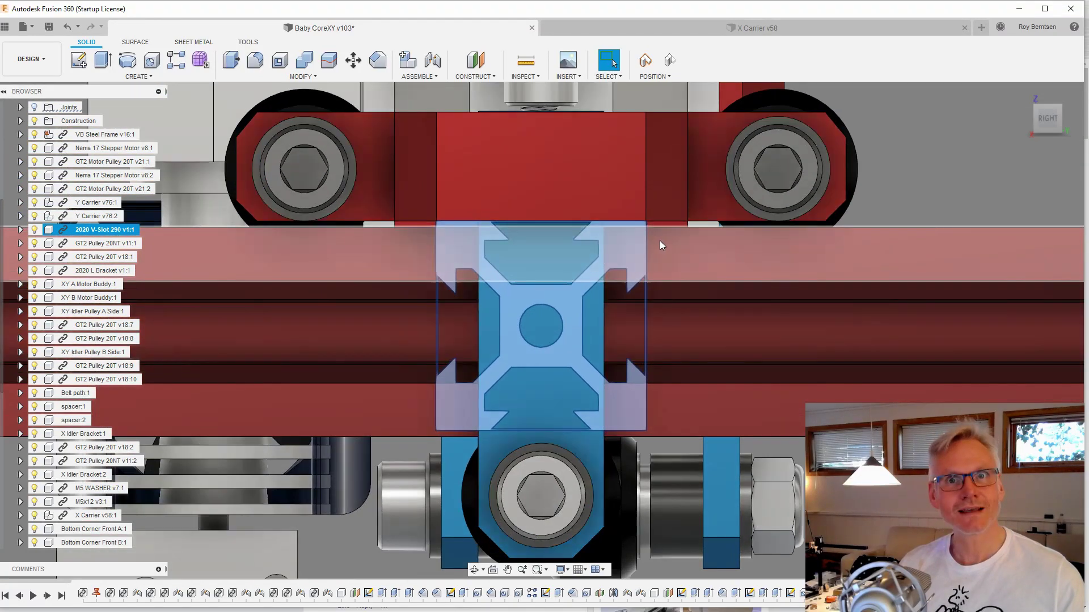
{"action": "scroll", "coordinate": [627, 251], "scroll_direction": "down", "scroll_amount": 7}
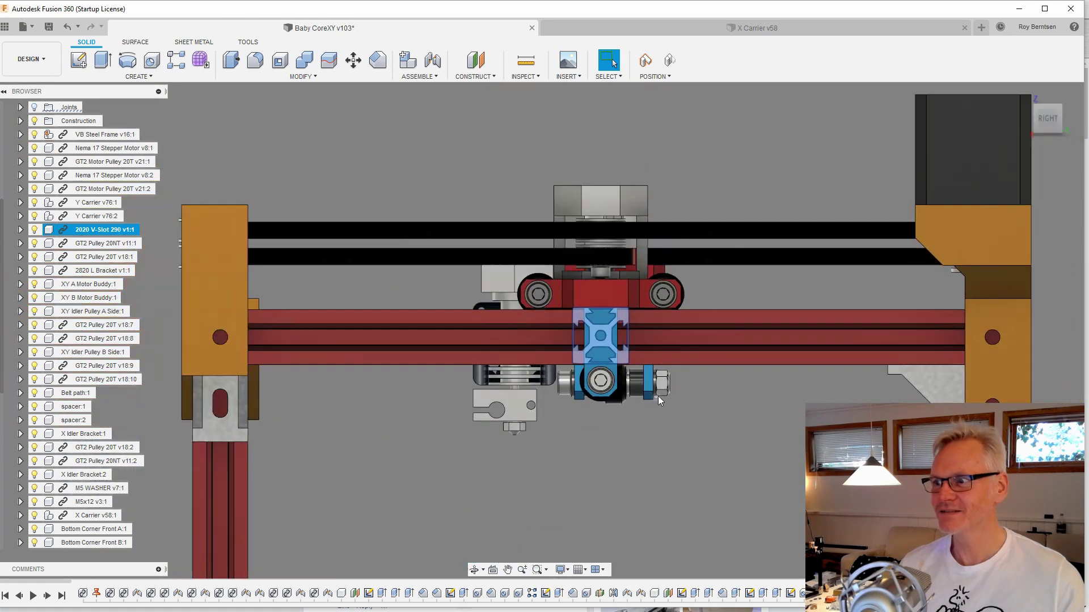
{"action": "scroll", "coordinate": [635, 372], "scroll_direction": "down", "scroll_amount": 3}
{"action": "left_click", "coordinate": [560, 387]}
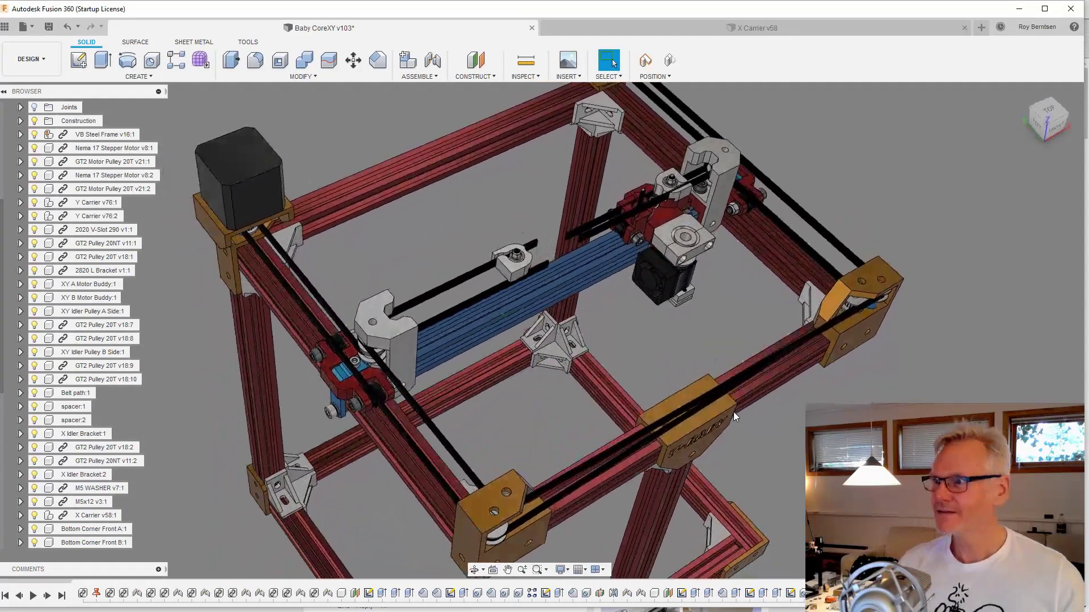
Step: In the top view, slide the X carrier along the blue crossbeam toward the opposite Y carrier, and inspect its belt attachment
{"action": "left_click", "coordinate": [1048, 115]}
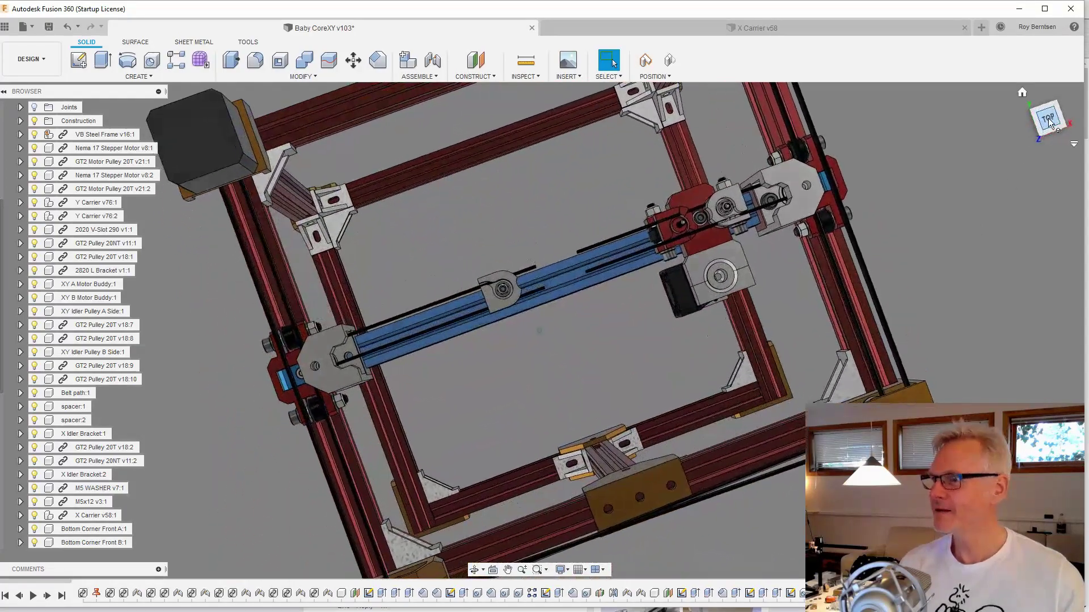
{"action": "scroll", "coordinate": [842, 317], "scroll_direction": "up", "scroll_amount": 3}
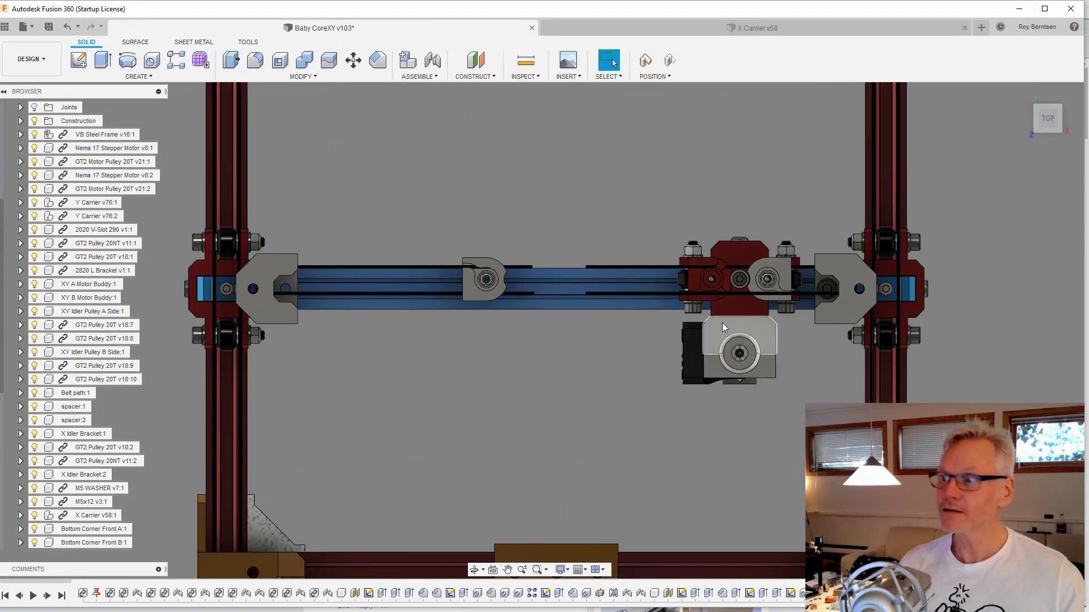
{"action": "left_click_drag", "start_coordinate": [761, 311], "coordinate": [474, 339]}
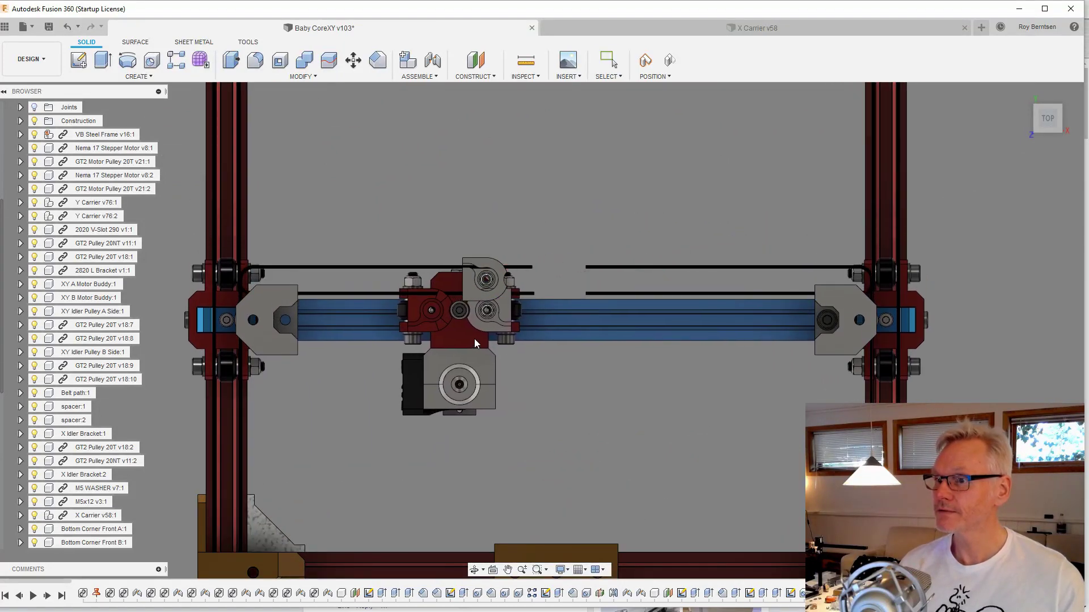
{"action": "scroll", "coordinate": [723, 279], "scroll_direction": "up", "scroll_amount": 3}
{"action": "middle_click_drag", "start_coordinate": [724, 279], "coordinate": [720, 204], "text": "shift"}
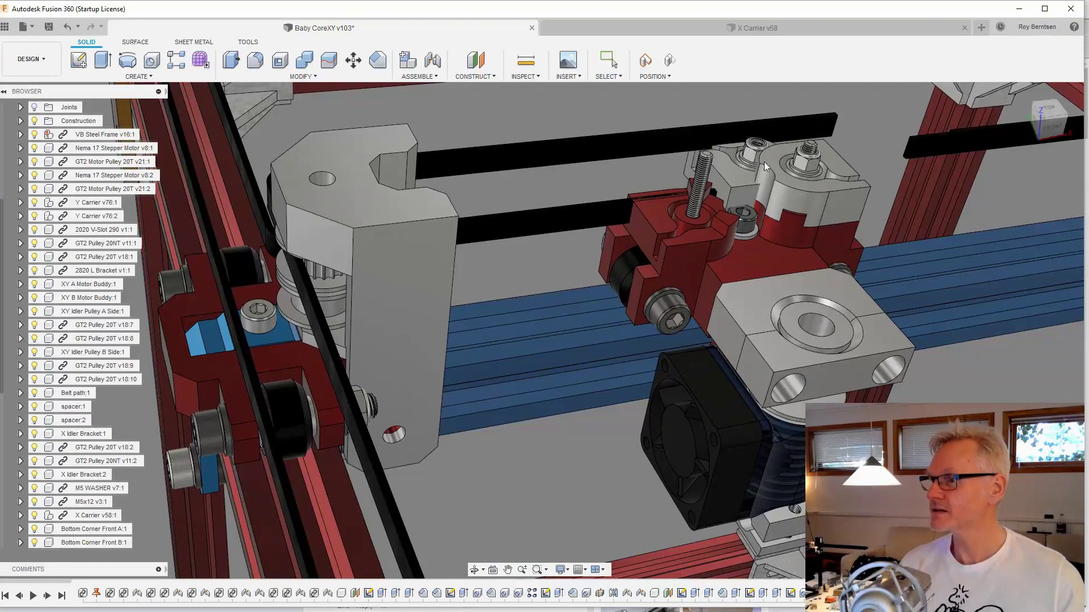
{"action": "scroll", "coordinate": [646, 267], "scroll_direction": "down", "scroll_amount": 2}
Step: Switch to the X Carrier design, roll its history back to the start, and step forward to inspect the first belt channel
{"action": "left_click", "coordinate": [757, 28]}
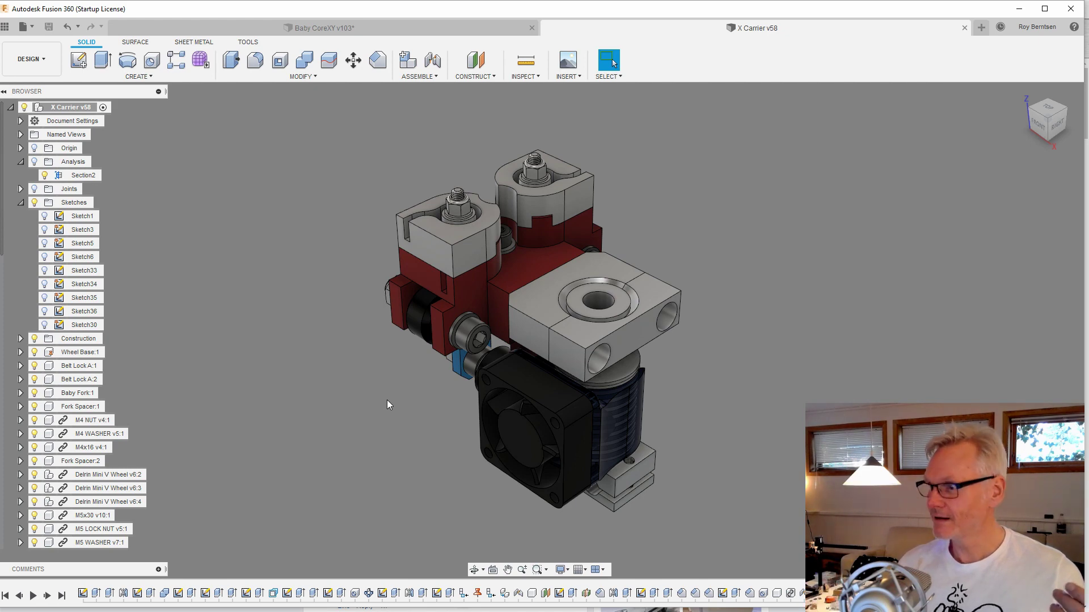
{"action": "left_click", "coordinate": [5, 596]}
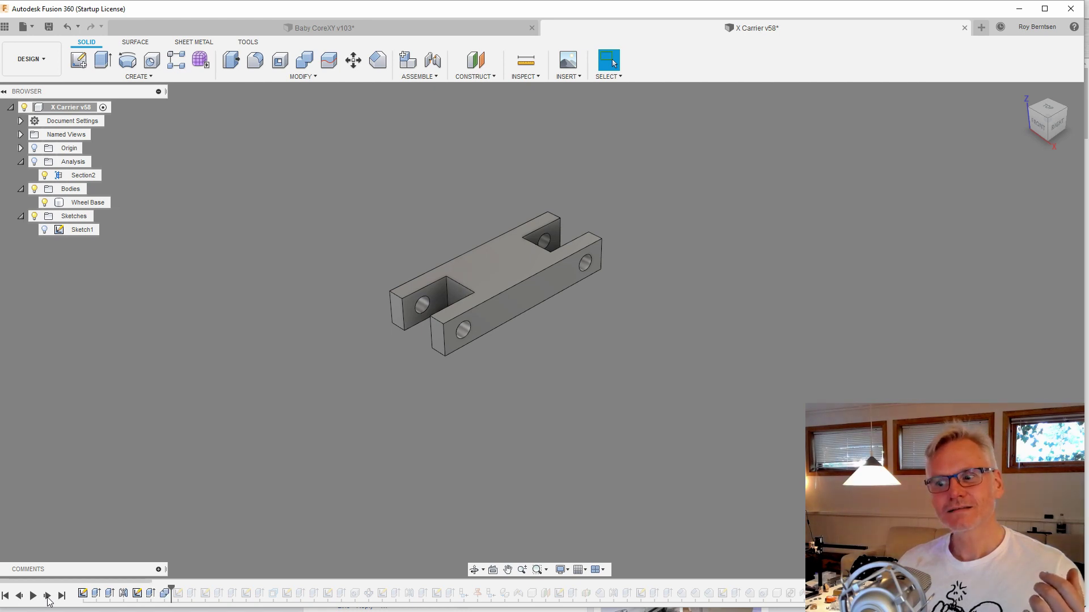
{"action": "left_click", "coordinate": [48, 598]}
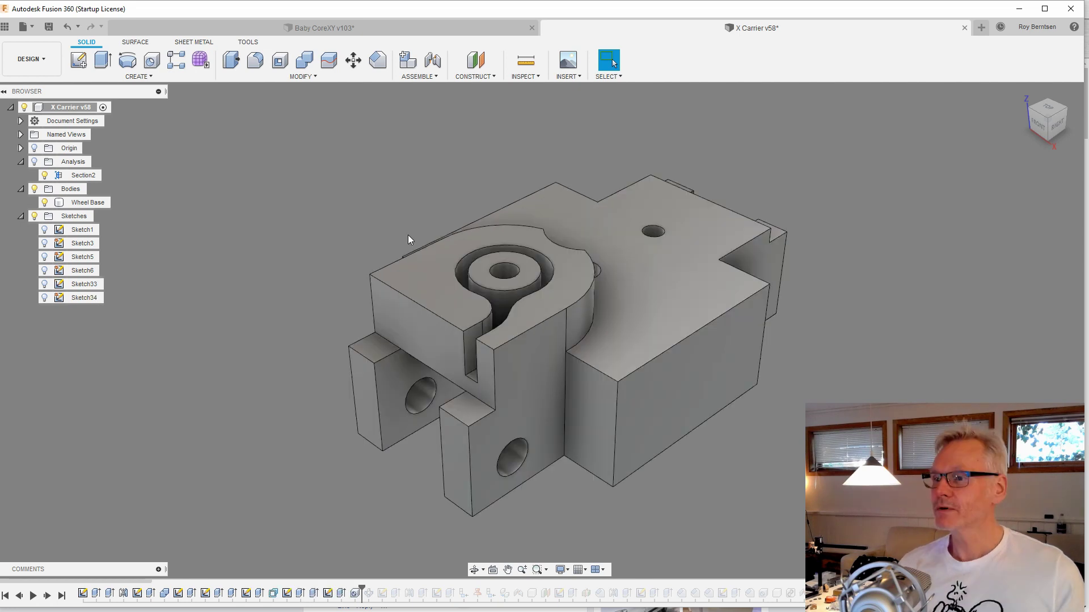
{"action": "middle_click_drag", "start_coordinate": [407, 234], "coordinate": [642, 373], "text": "shift"}
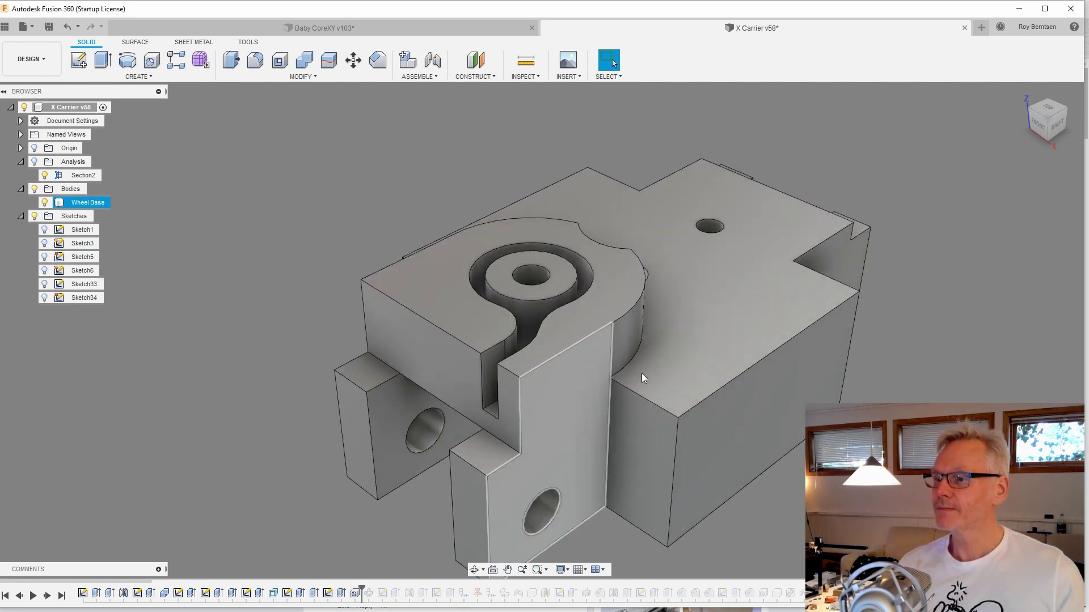
{"action": "left_click", "coordinate": [492, 385]}
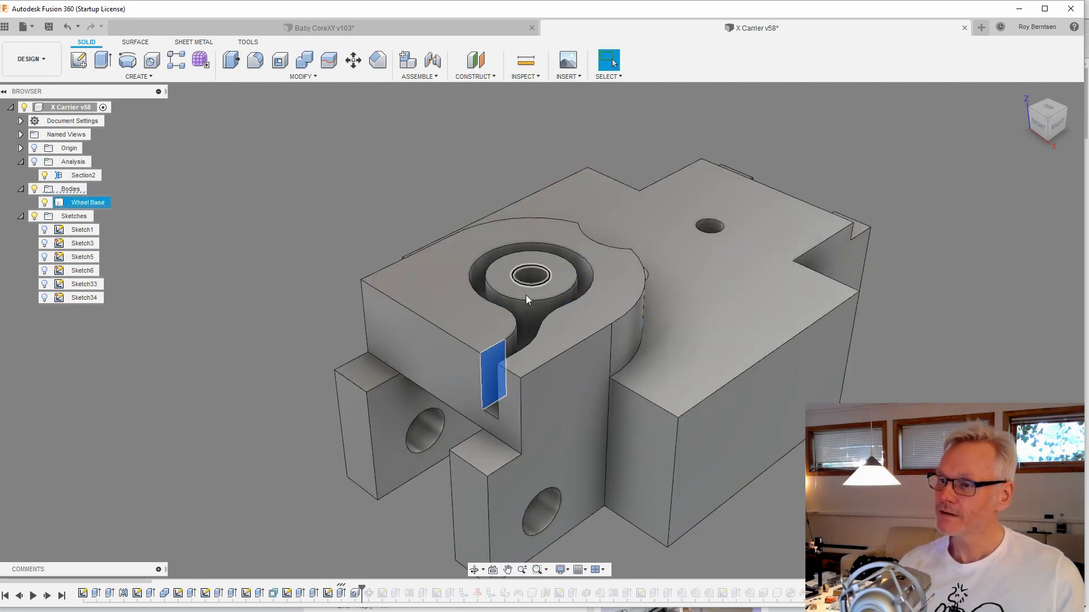
Step: Step the history forward through the second belt tower and inspect the raised interlocking tabs on both towers of the Wheel Base
{"action": "left_click", "coordinate": [50, 596]}
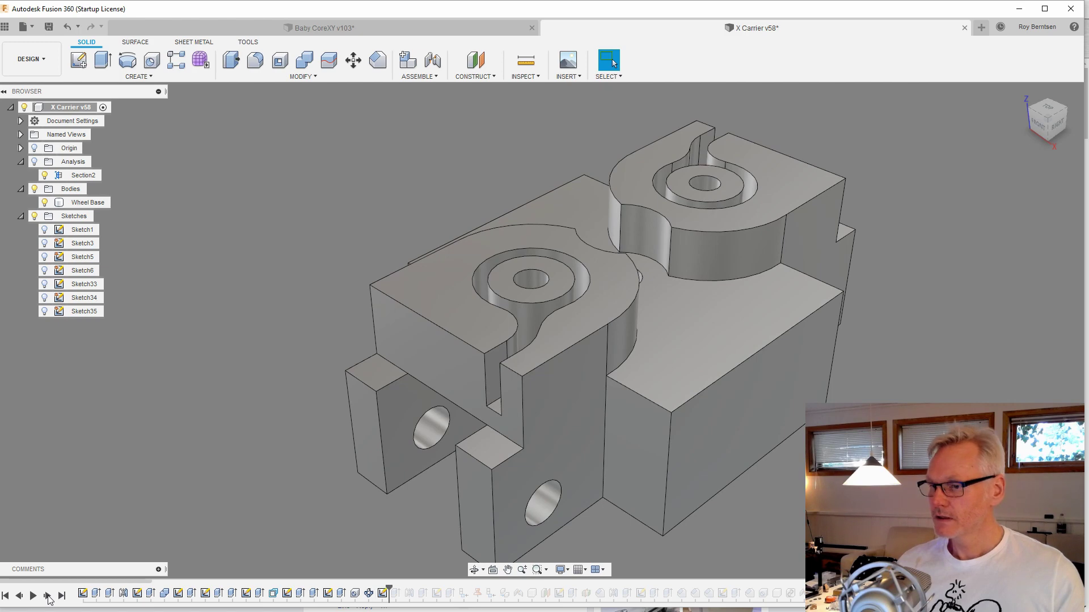
{"action": "left_click", "coordinate": [49, 596]}
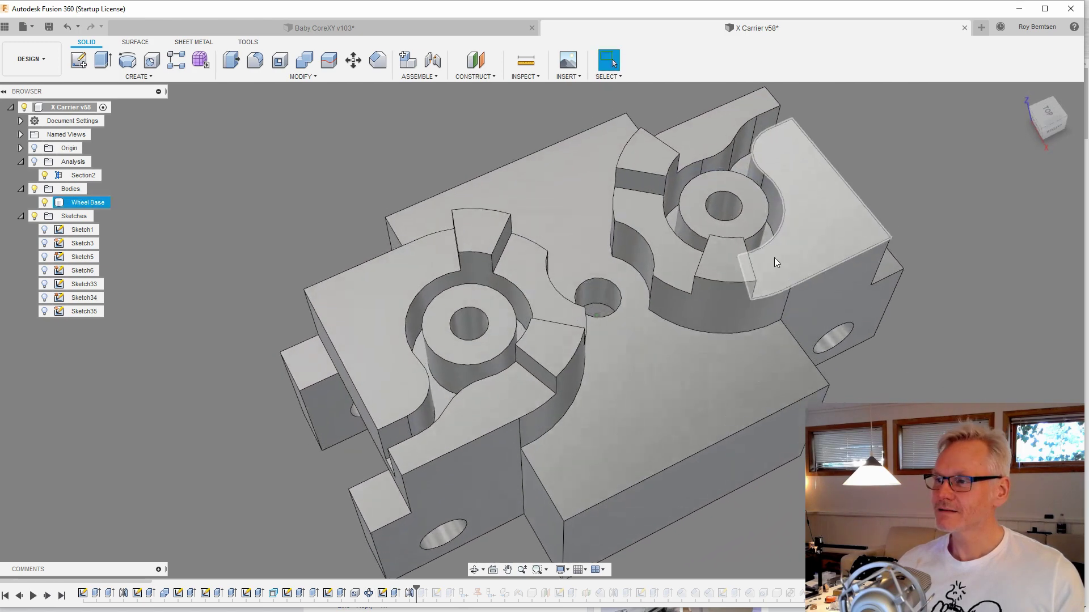
{"action": "left_click", "coordinate": [763, 235]}
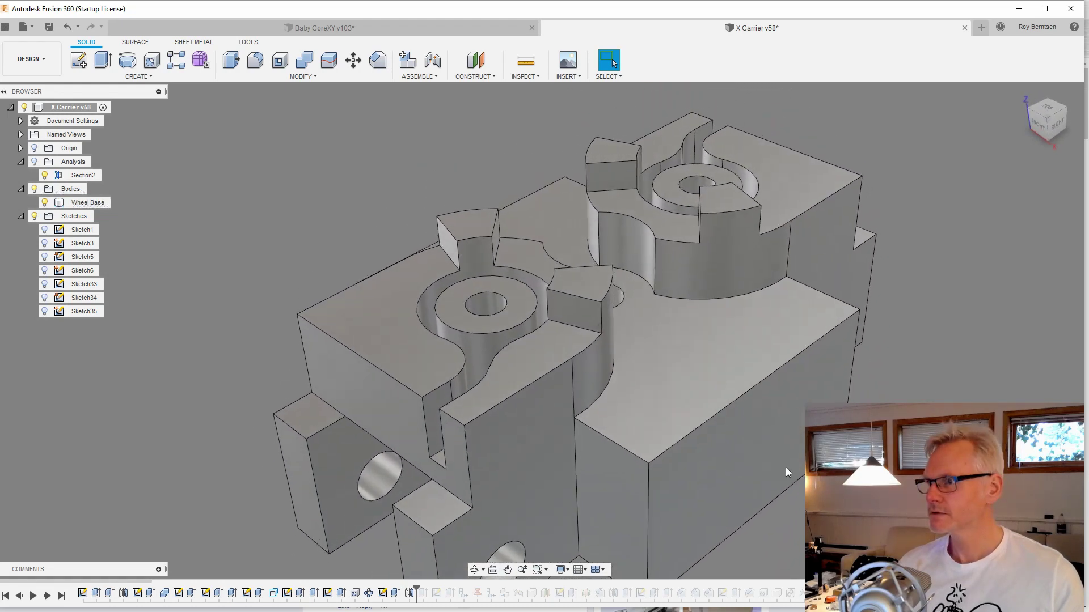
Step: Step the history forward through the creation of Belt Lock A and the conversion of it and the Wheel Base into components
{"action": "left_click", "coordinate": [47, 595]}
{"action": "left_click", "coordinate": [47, 595]}
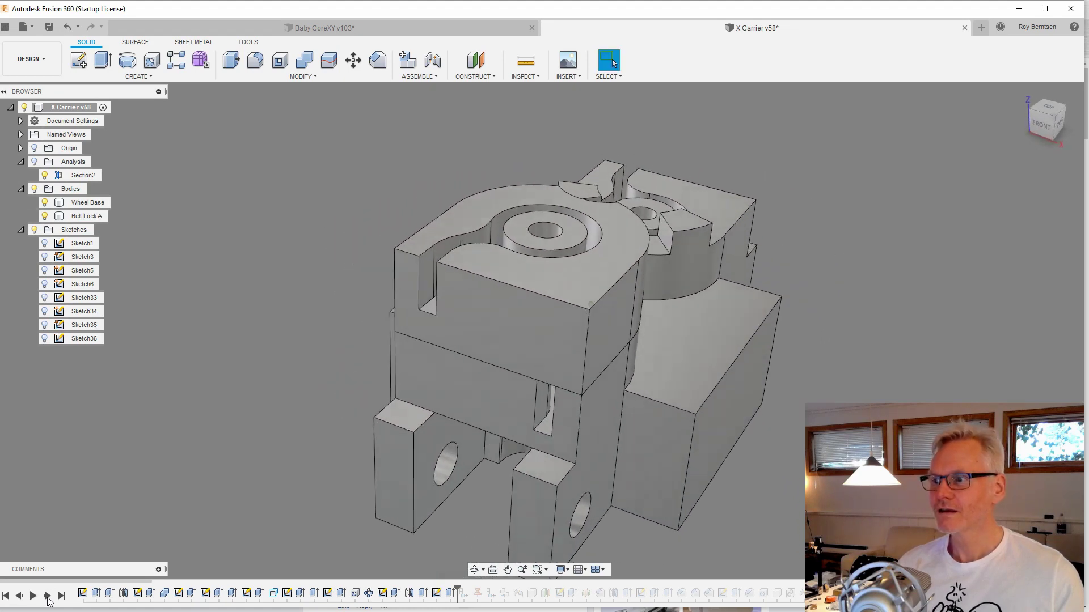
{"action": "left_click", "coordinate": [47, 595]}
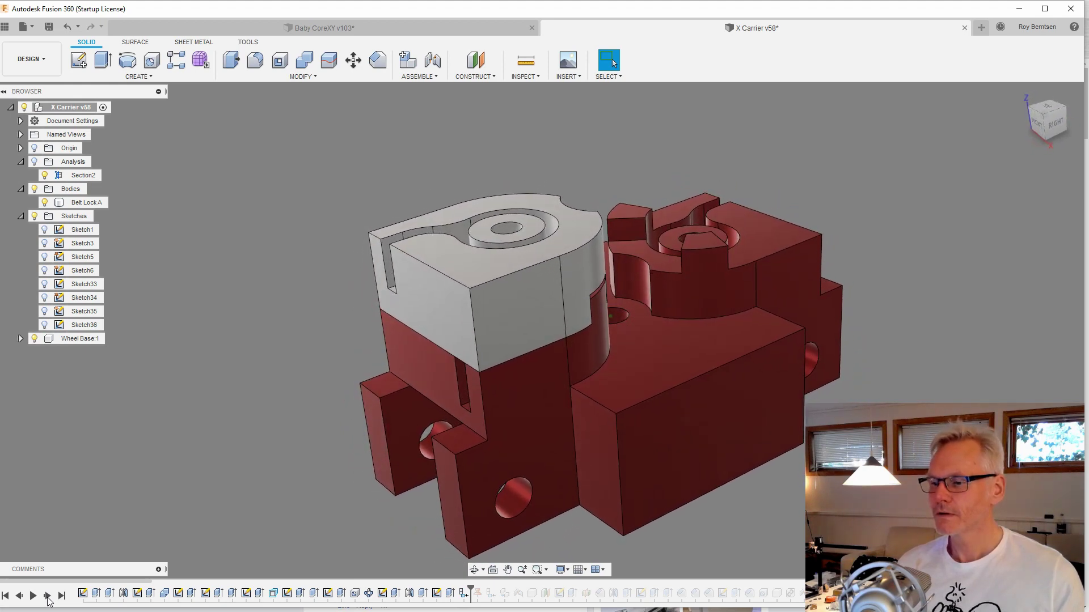
{"action": "left_click", "coordinate": [47, 596]}
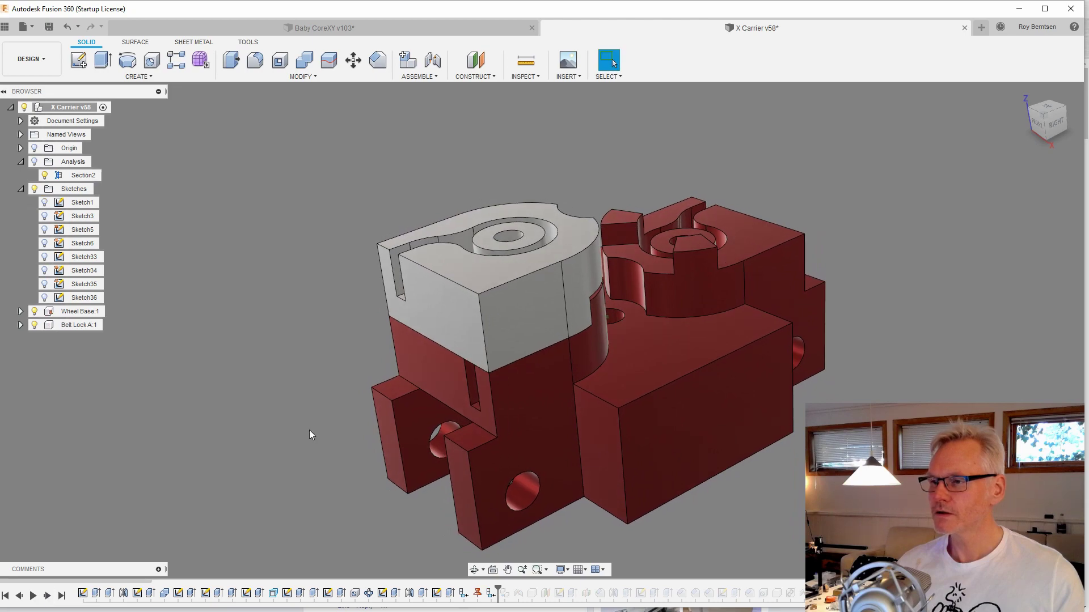
Step: Pull Belt Lock A:1 off the Wheel Base to inspect the fit, and advance the history through the second belt lock to the end
{"action": "left_click_drag", "start_coordinate": [557, 283], "coordinate": [363, 341]}
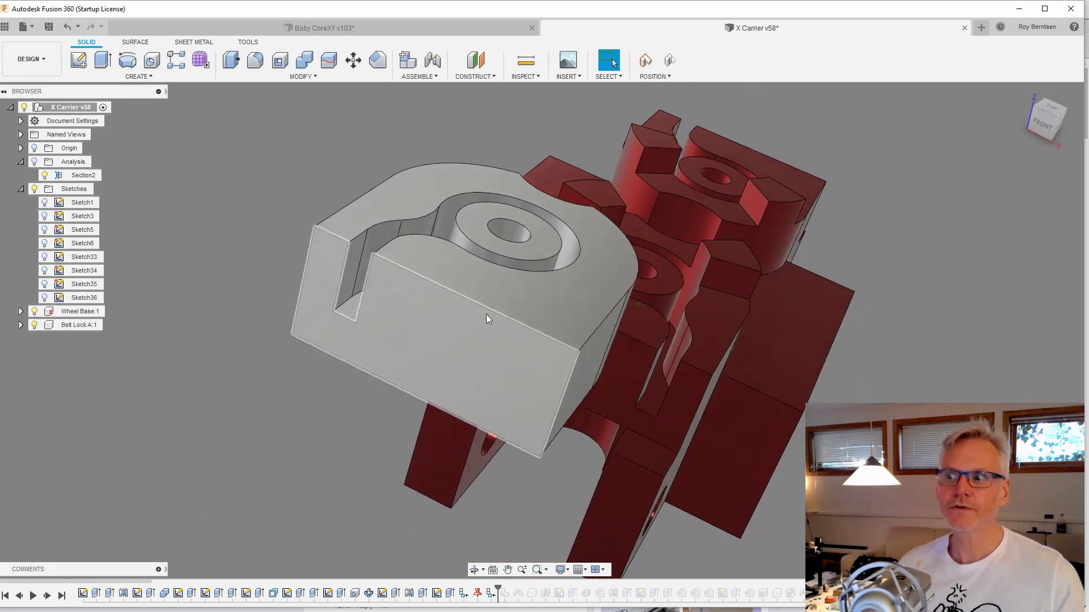
{"action": "left_click", "coordinate": [369, 303]}
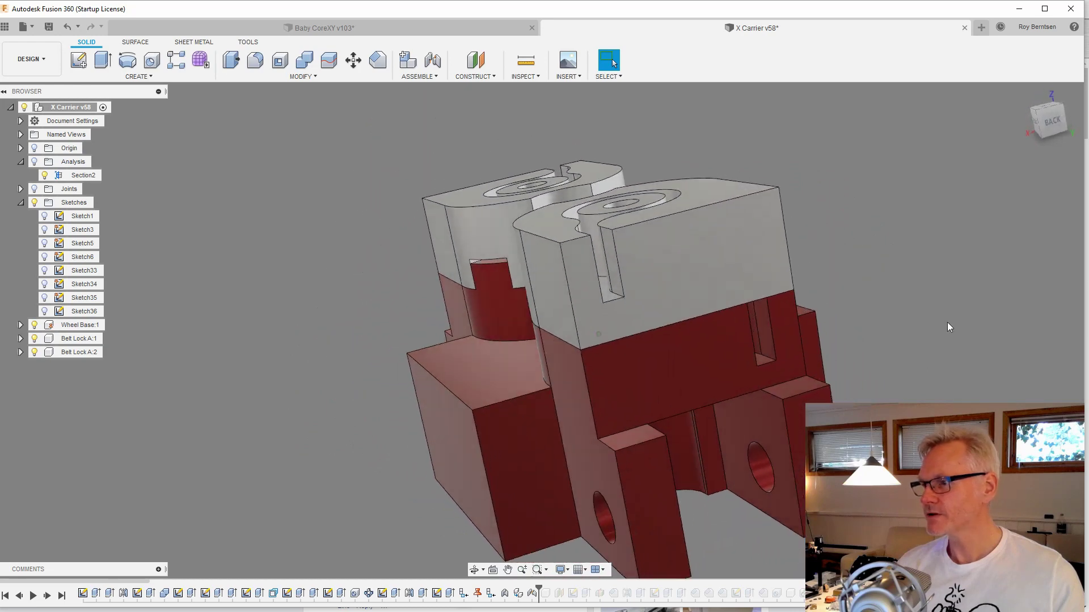
{"action": "mouse_move", "coordinate": [949, 327]}
{"action": "middle_mouse_down", "text": "shift"}
{"action": "mouse_move", "coordinate": [770, 343]}
{"action": "mouse_move", "coordinate": [720, 369]}
{"action": "mouse_move", "coordinate": [684, 329]}
{"action": "mouse_move", "coordinate": [683, 375]}
{"action": "mouse_move", "coordinate": [670, 358]}
{"action": "middle_mouse_up", "text": "shift"}
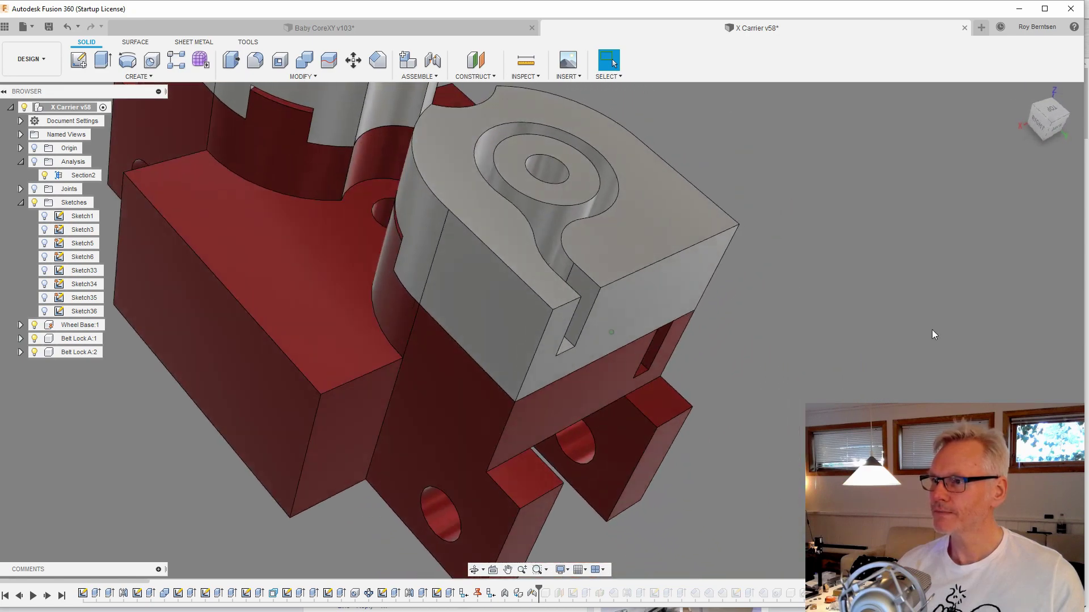
{"action": "scroll", "coordinate": [931, 329], "scroll_direction": "down", "scroll_amount": 3}
{"action": "middle_click_drag", "start_coordinate": [928, 329], "coordinate": [172, 559], "text": "shift"}
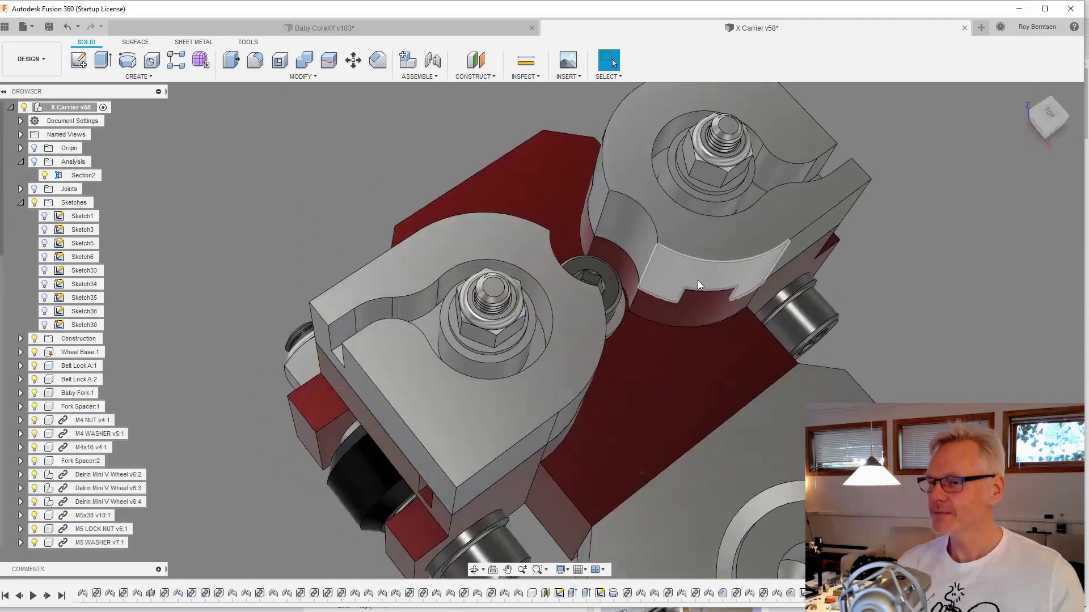
Step: Examine the clamping bolt and both belt locks on the completed X carrier, checking how they seat on the Wheel Base
{"action": "middle_click_drag", "start_coordinate": [697, 280], "coordinate": [495, 249], "text": "shift"}
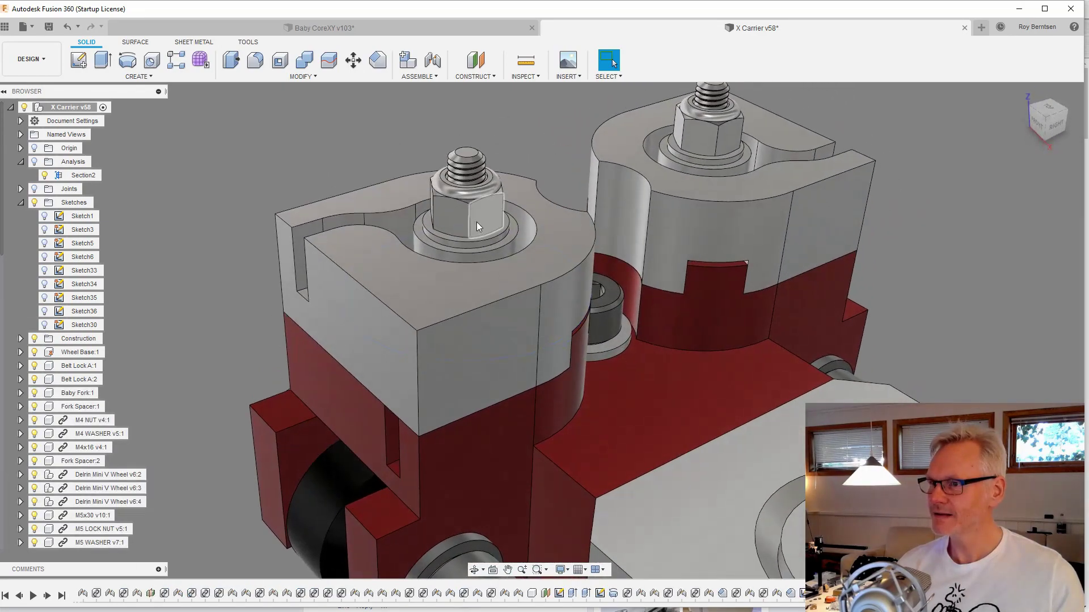
{"action": "left_click", "coordinate": [476, 227]}
{"action": "scroll", "coordinate": [614, 203], "scroll_direction": "down", "scroll_amount": 1}
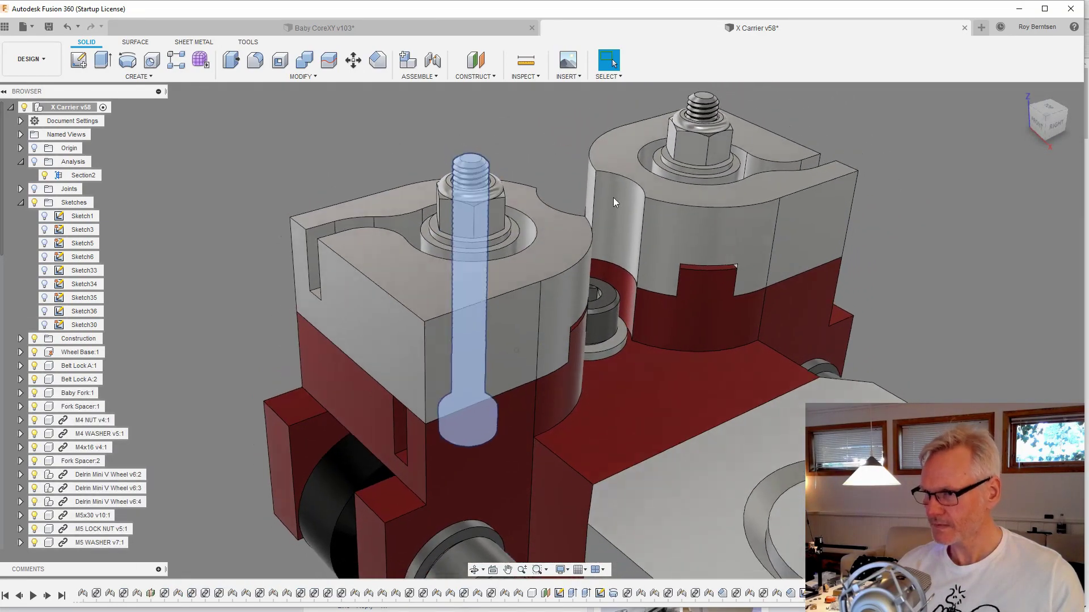
{"action": "left_click", "coordinate": [862, 241]}
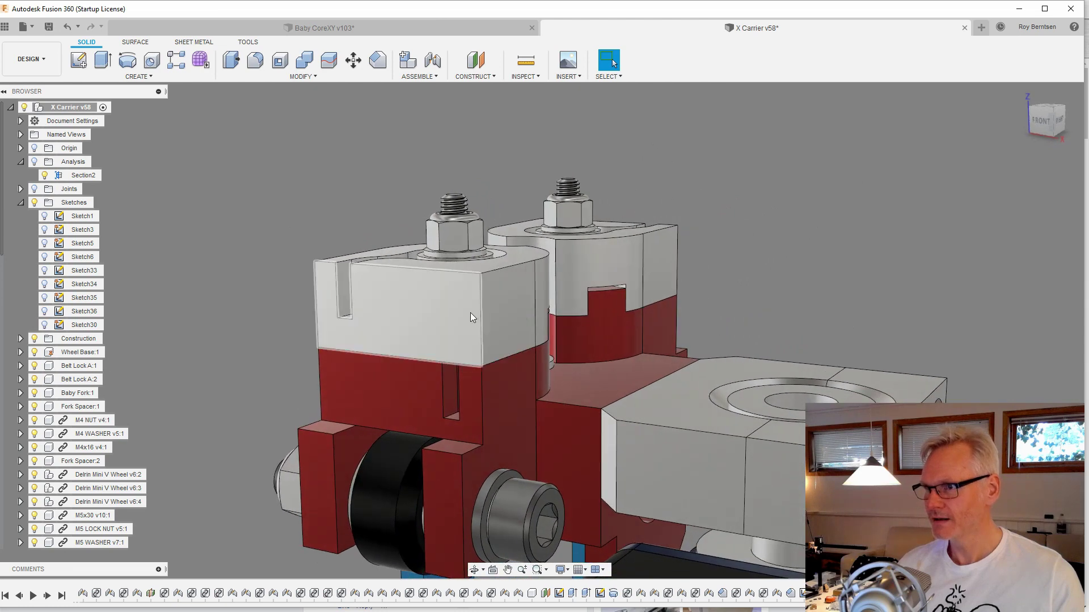
{"action": "left_click", "coordinate": [471, 314]}
{"action": "middle_click_drag", "start_coordinate": [471, 315], "coordinate": [478, 363], "text": "shift"}
{"action": "left_click", "coordinate": [685, 271]}
{"action": "left_click", "coordinate": [817, 258]}
{"action": "left_click", "coordinate": [739, 281]}
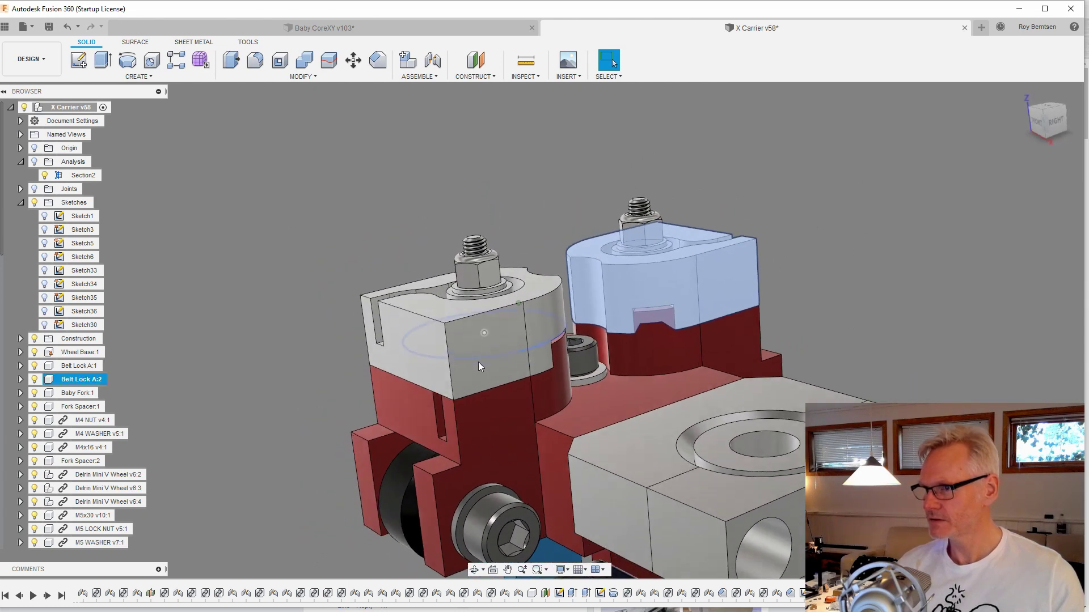
Step: Show the section analysis of the X carrier and examine the cut through the belt locks, Wheel Base and wheels
{"action": "left_click", "coordinate": [477, 362]}
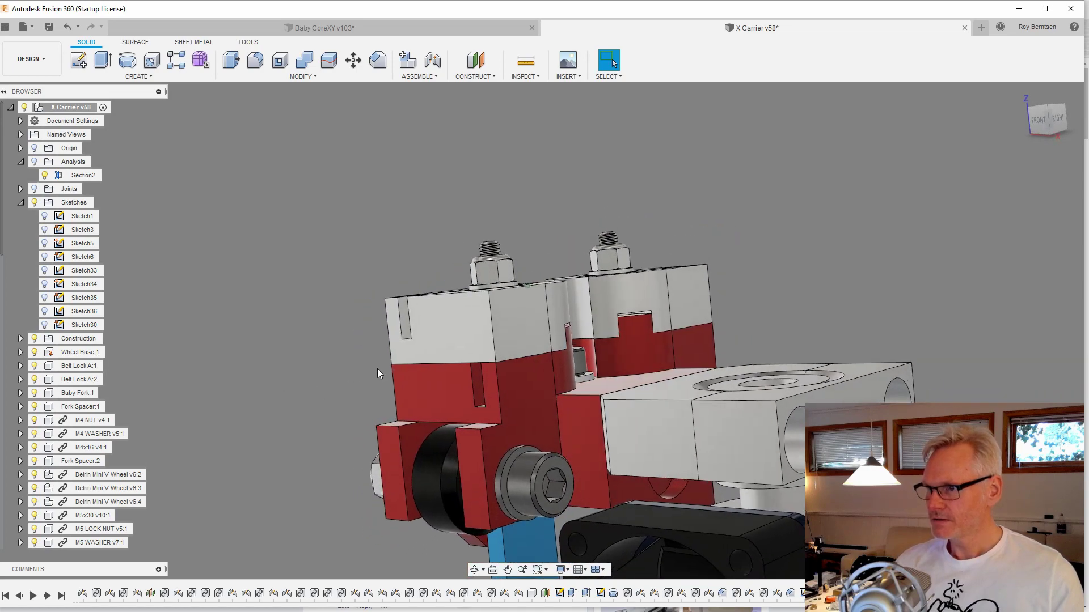
{"action": "scroll", "coordinate": [378, 373], "scroll_direction": "up", "scroll_amount": 4}
{"action": "left_click", "coordinate": [34, 162]}
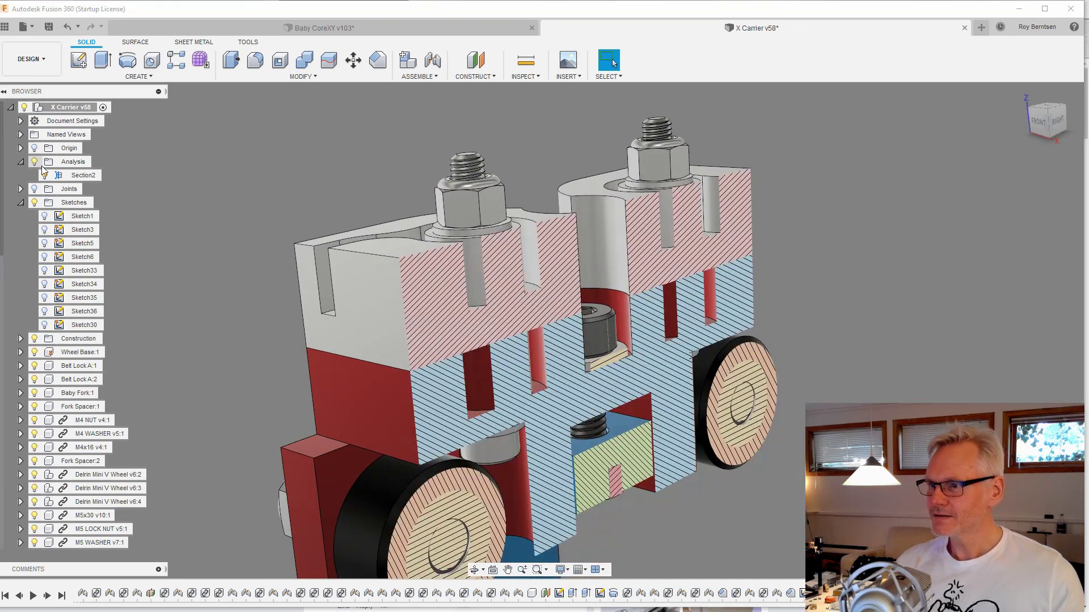
{"action": "scroll", "coordinate": [832, 351], "scroll_direction": "up", "scroll_amount": 5}
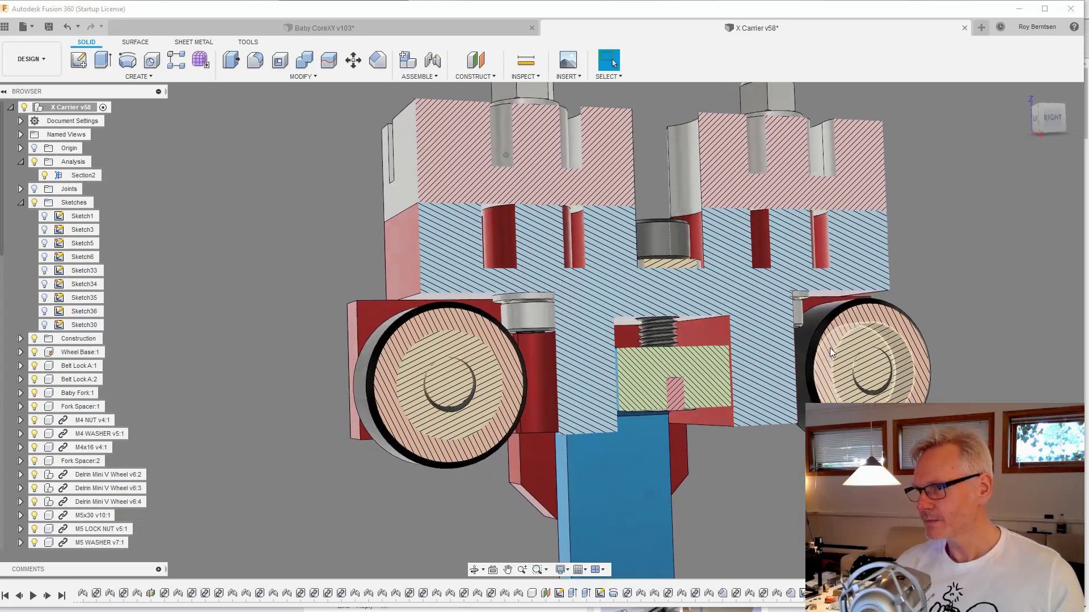
{"action": "scroll", "coordinate": [766, 377], "scroll_direction": "up", "scroll_amount": 3}
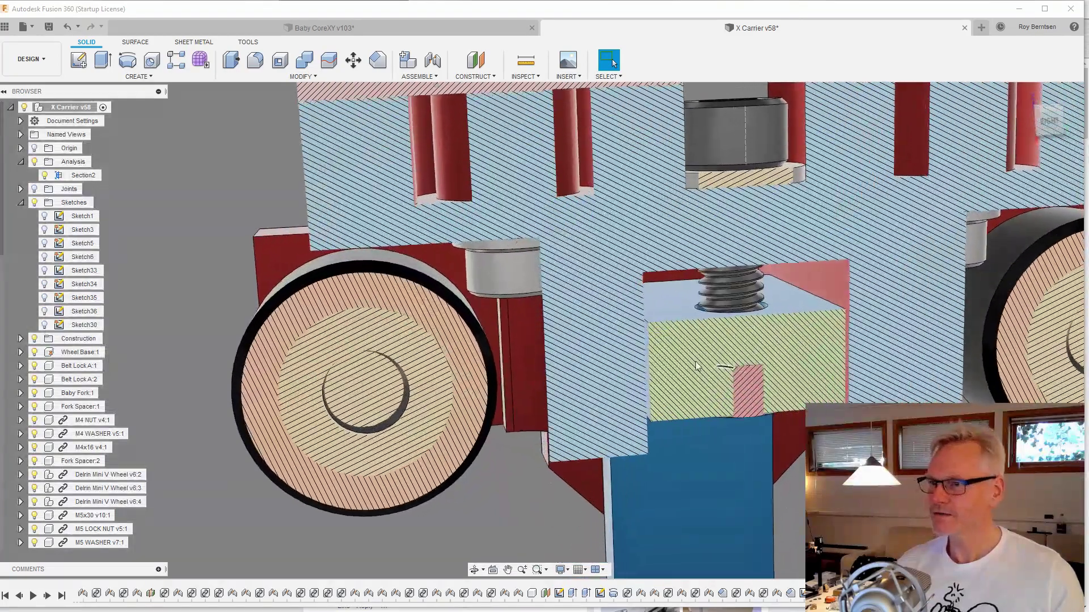
Step: Highlight the belt lock's clamping bolt in the section and inspect its head recess and the nut beneath the Wheel Base
{"action": "double_click", "coordinate": [541, 316]}
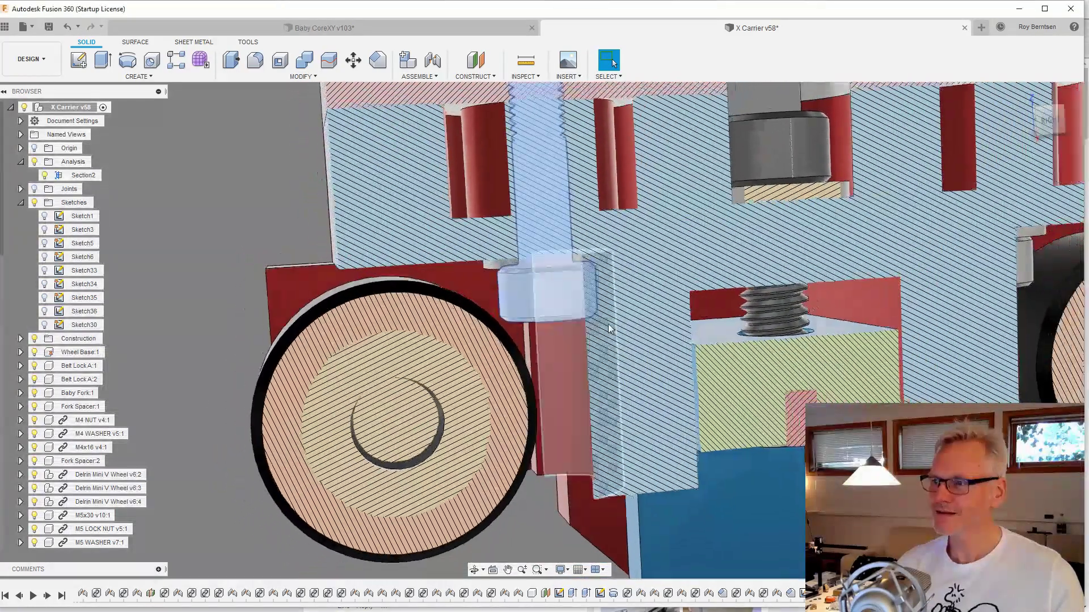
{"action": "middle_click_drag", "start_coordinate": [774, 329], "coordinate": [1059, 328], "text": "shift"}
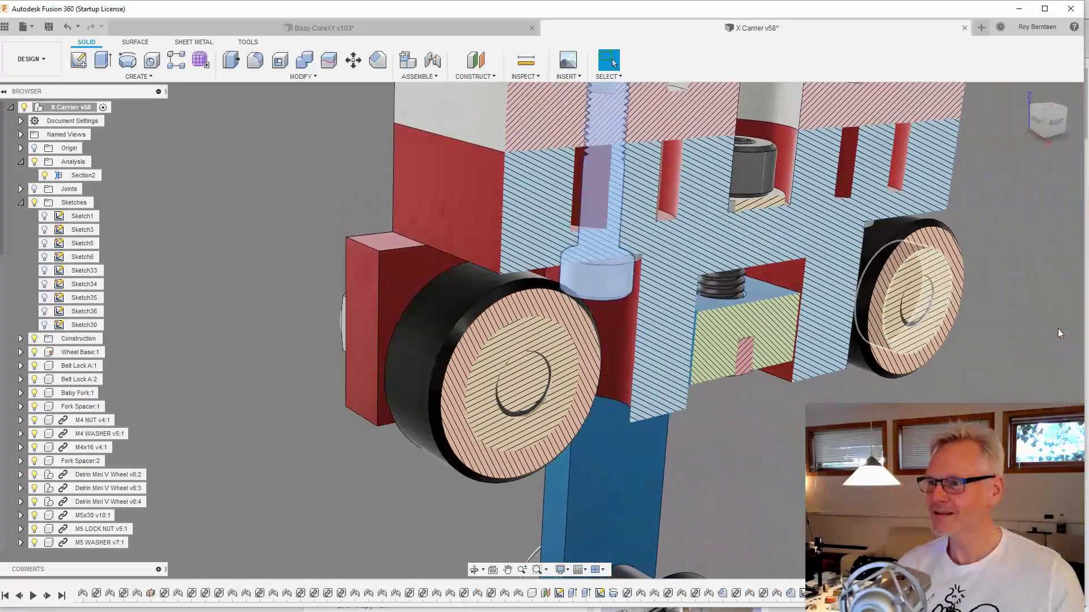
{"action": "middle_click_drag", "start_coordinate": [659, 344], "coordinate": [615, 315], "text": "shift"}
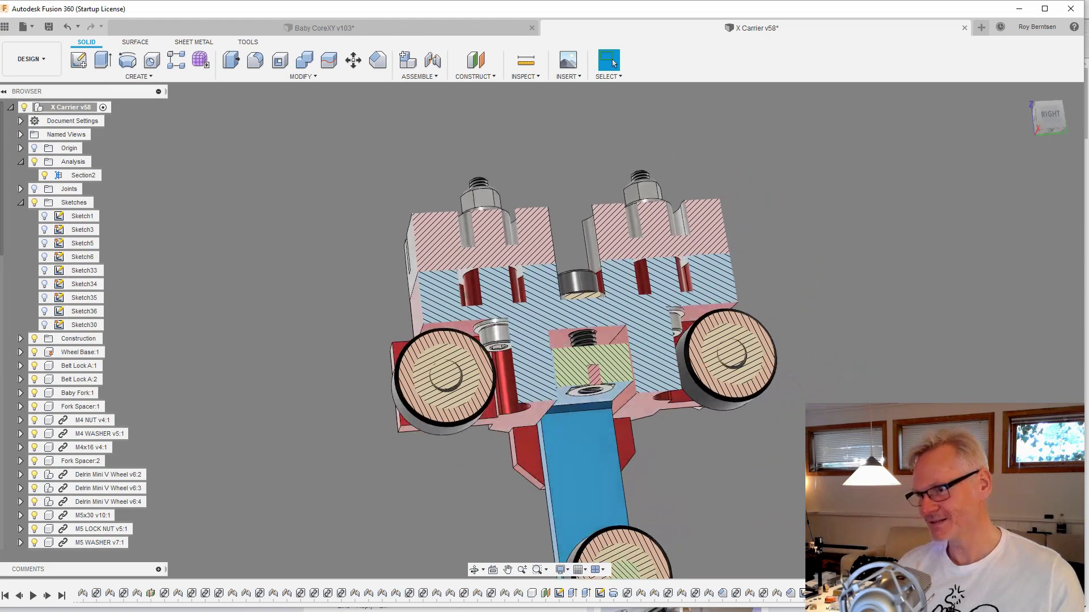
{"action": "middle_click_drag", "start_coordinate": [859, 411], "coordinate": [848, 423], "text": "shift"}
{"action": "middle_click_drag", "start_coordinate": [445, 267], "coordinate": [400, 246], "text": "shift"}
{"action": "middle_click_drag", "start_coordinate": [839, 425], "coordinate": [592, 298], "text": "shift"}
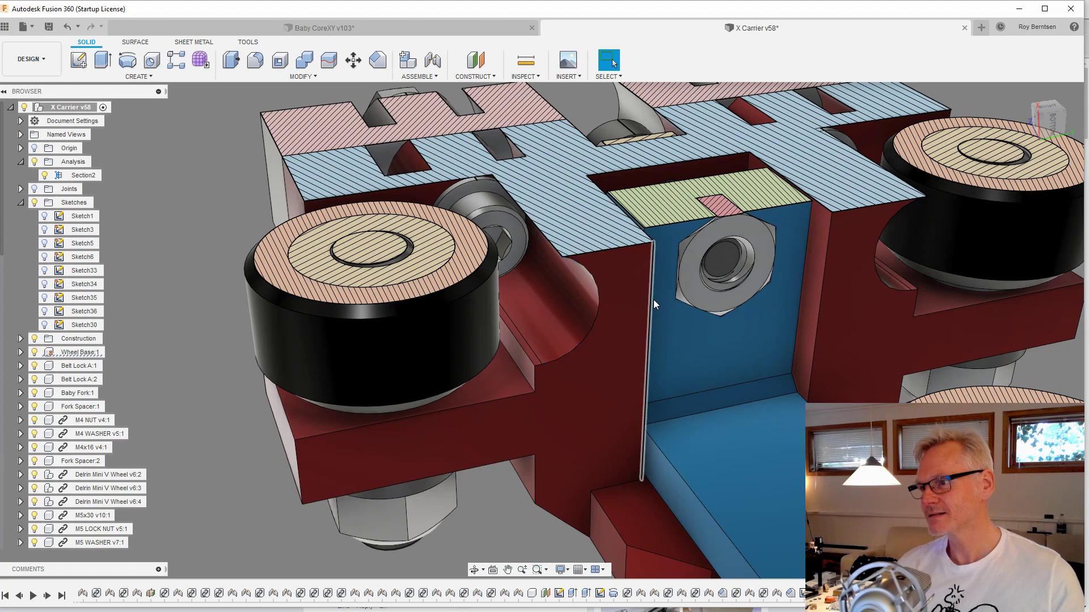
{"action": "middle_click_drag", "start_coordinate": [653, 300], "coordinate": [616, 333], "text": "shift"}
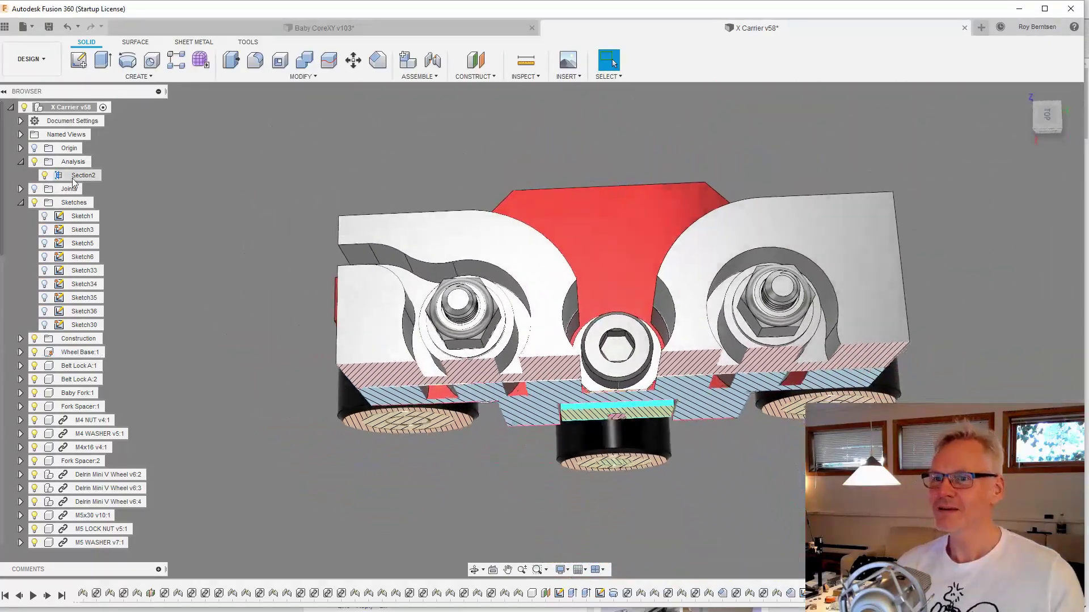
Step: Hide the section analysis and check the M4x16 bolt between the belt locks and the clamping bolt on the carrier's underside
{"action": "left_click", "coordinate": [34, 161]}
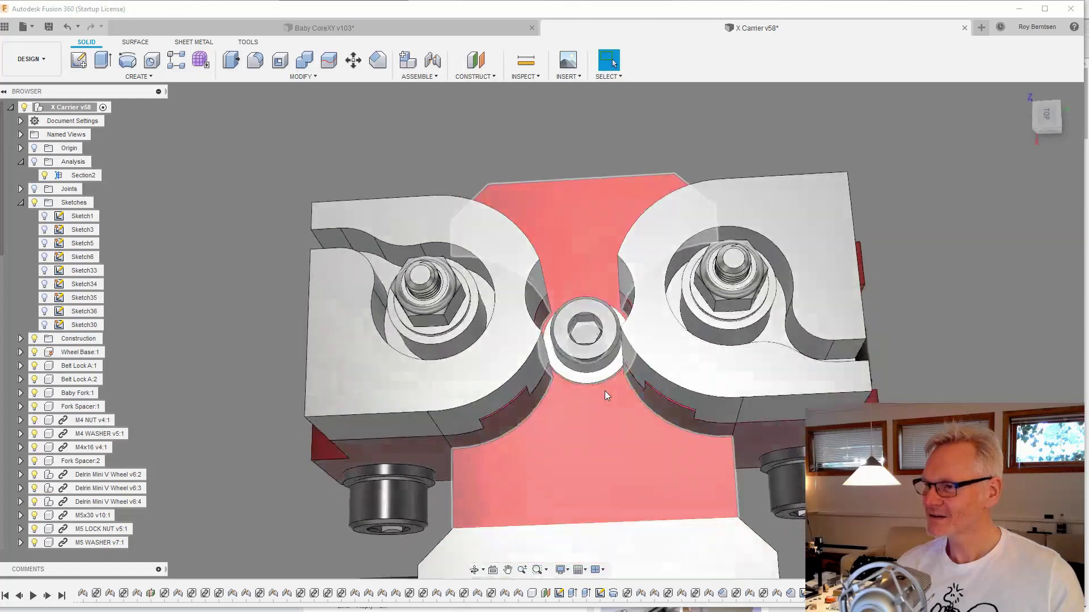
{"action": "left_click", "coordinate": [595, 328]}
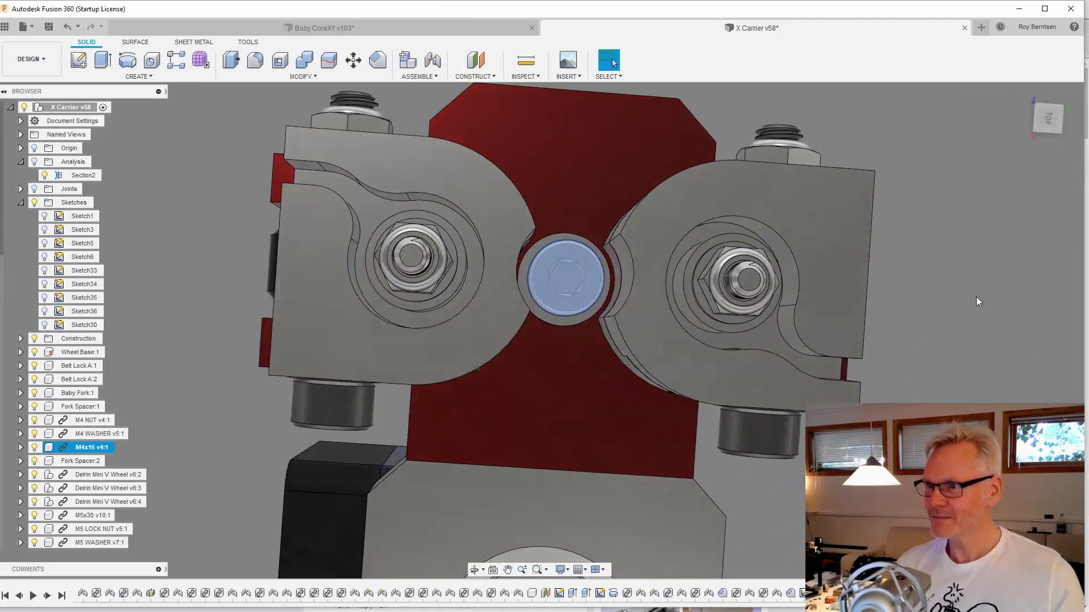
{"action": "middle_click_drag", "start_coordinate": [680, 279], "coordinate": [874, 259], "text": "shift"}
{"action": "left_click", "coordinate": [927, 325]}
{"action": "left_click", "coordinate": [356, 336]}
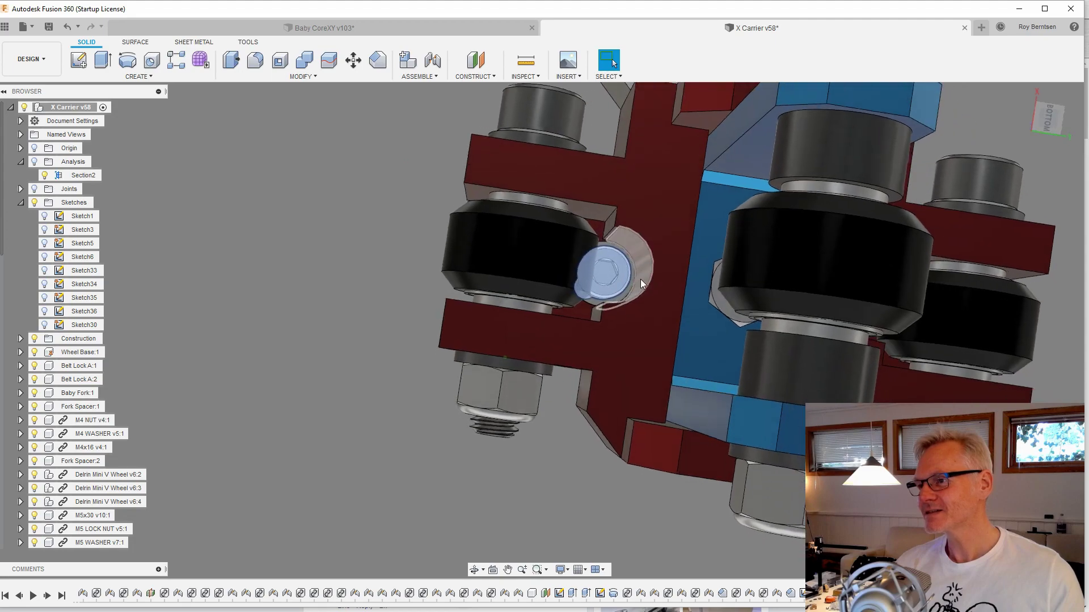
{"action": "left_click", "coordinate": [413, 256]}
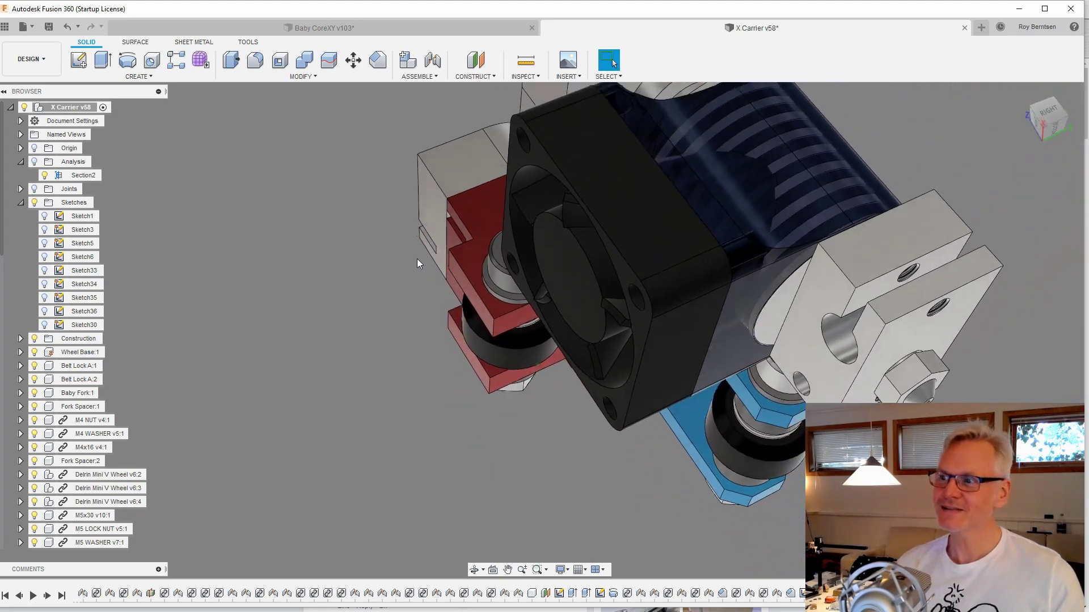
Step: Restore the home view of the X carrier and inspect the belt slot and nut of the front belt lock
{"action": "left_click", "coordinate": [1023, 93]}
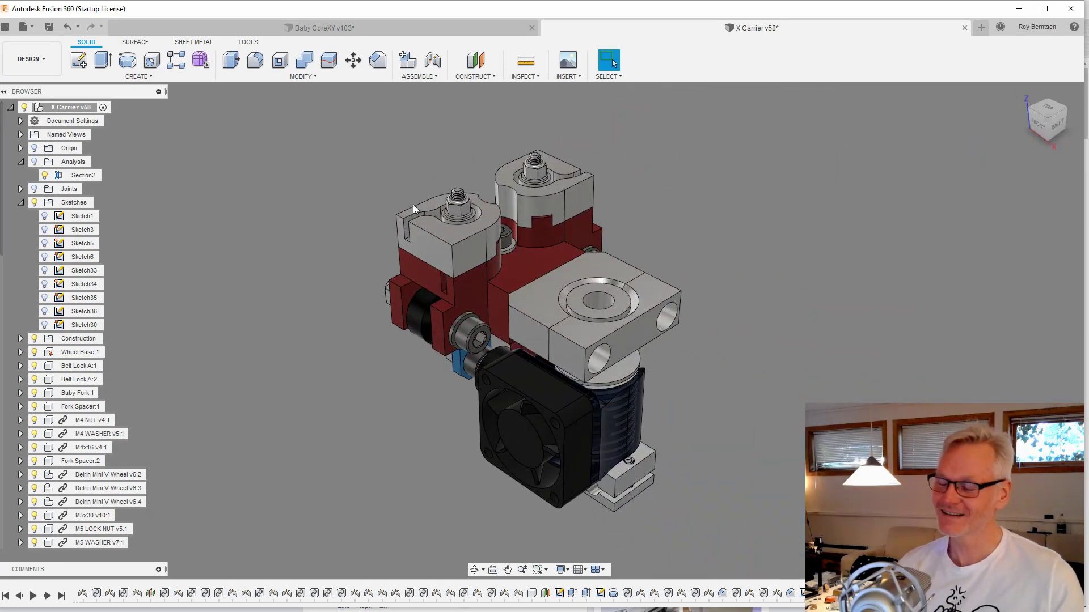
{"action": "scroll", "coordinate": [448, 203], "scroll_direction": "up", "scroll_amount": 2}
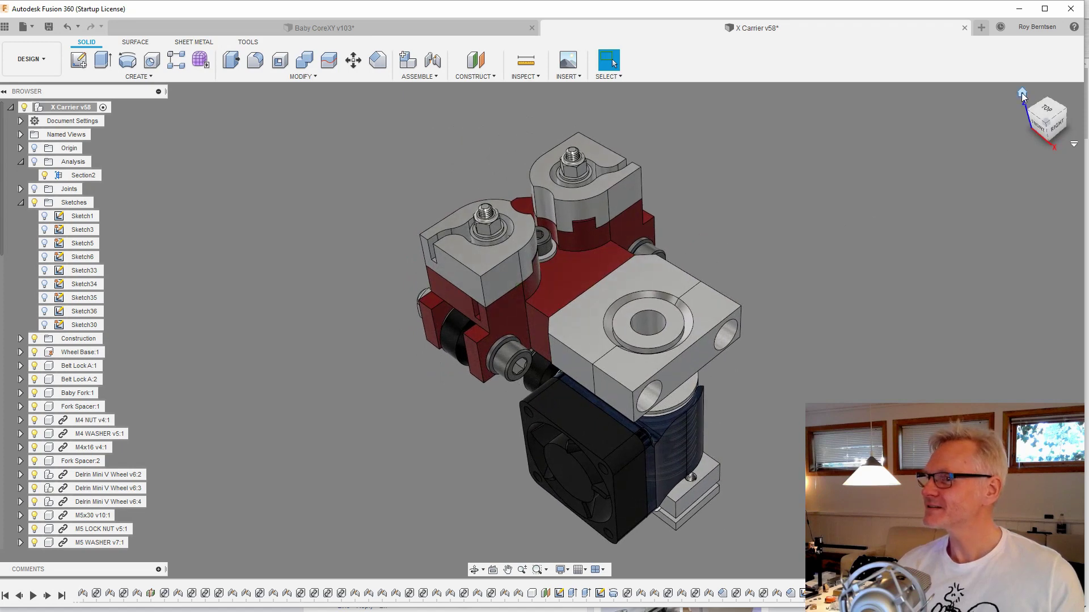
{"action": "scroll", "coordinate": [423, 216], "scroll_direction": "up", "scroll_amount": 6}
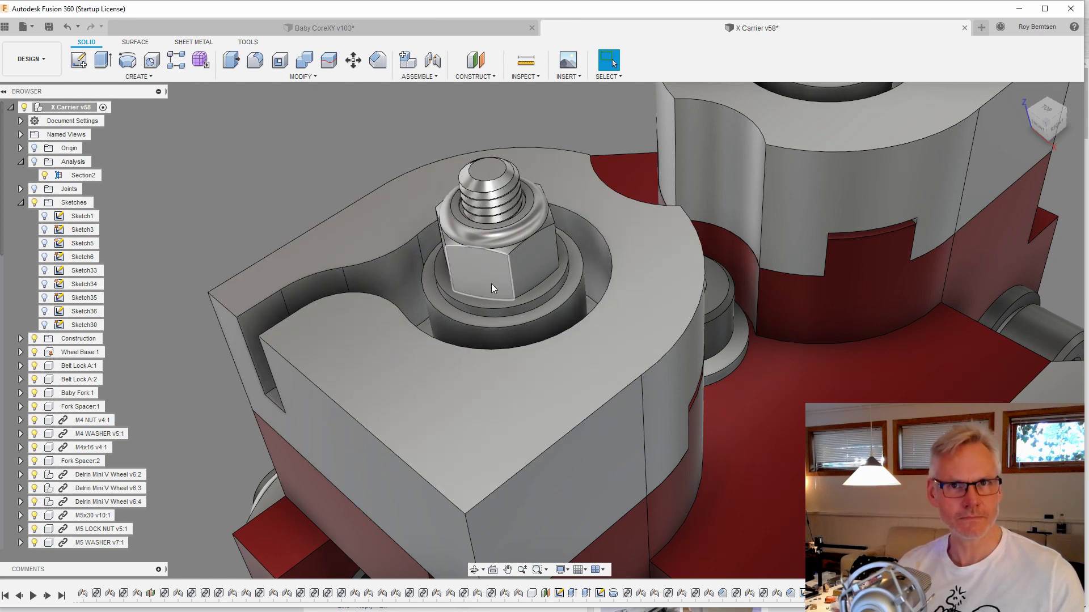
{"action": "scroll", "coordinate": [491, 284], "scroll_direction": "down", "scroll_amount": 6}
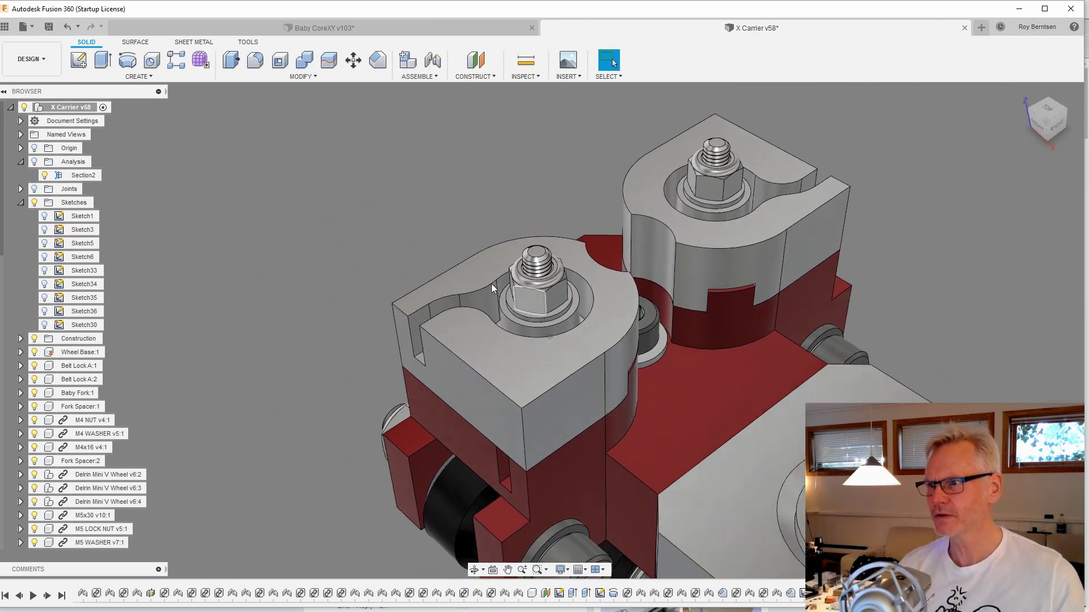
{"action": "middle_click_drag", "start_coordinate": [540, 293], "coordinate": [540, 294], "text": "shift"}
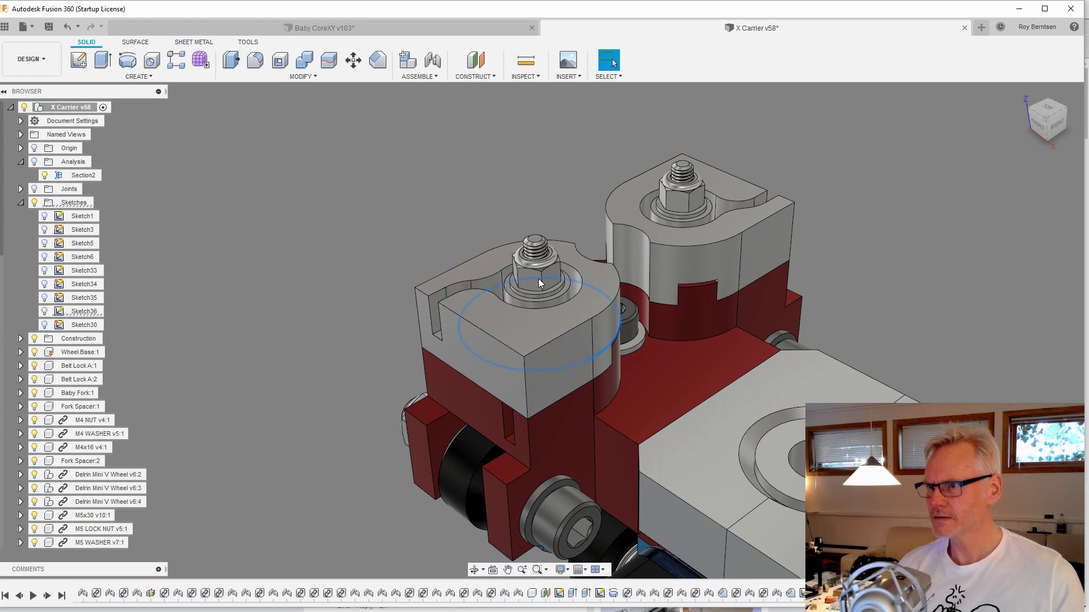
Step: Highlight the nut and washer on the front belt lock to check how they clamp it onto the Wheel Base
{"action": "left_click", "coordinate": [536, 271]}
{"action": "scroll", "coordinate": [688, 286], "scroll_direction": "up", "scroll_amount": 4}
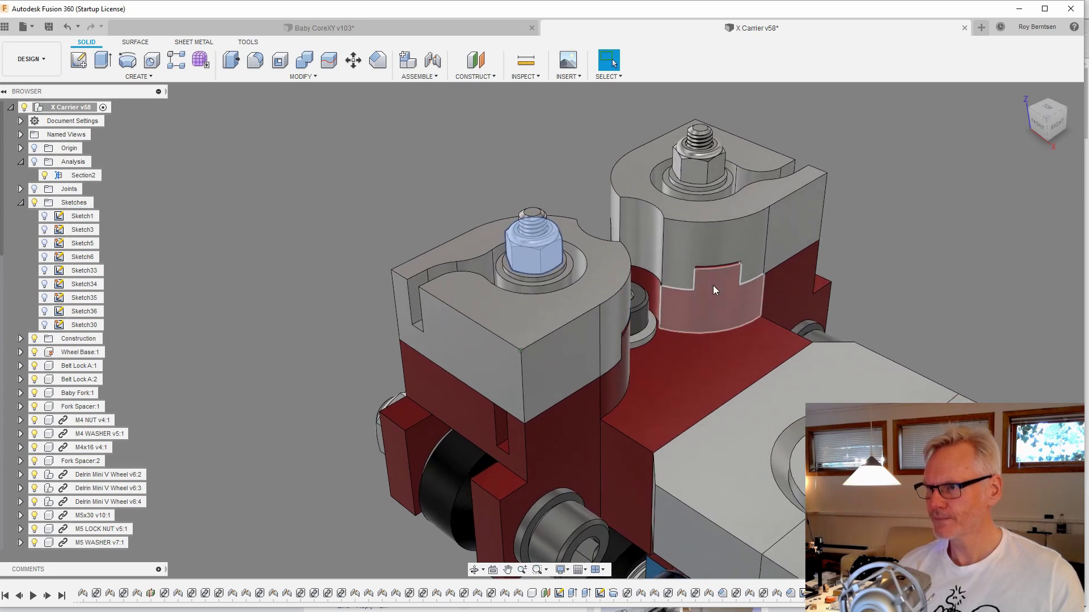
{"action": "scroll", "coordinate": [648, 278], "scroll_direction": "up", "scroll_amount": 2}
{"action": "left_click", "coordinate": [533, 199]}
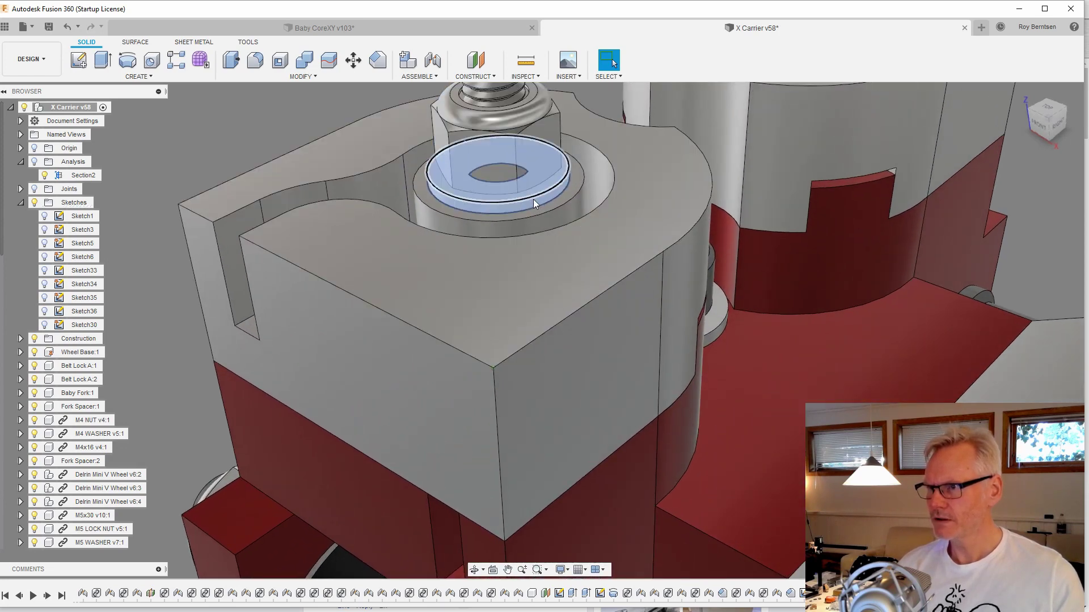
{"action": "scroll", "coordinate": [578, 260], "scroll_direction": "down", "scroll_amount": 5}
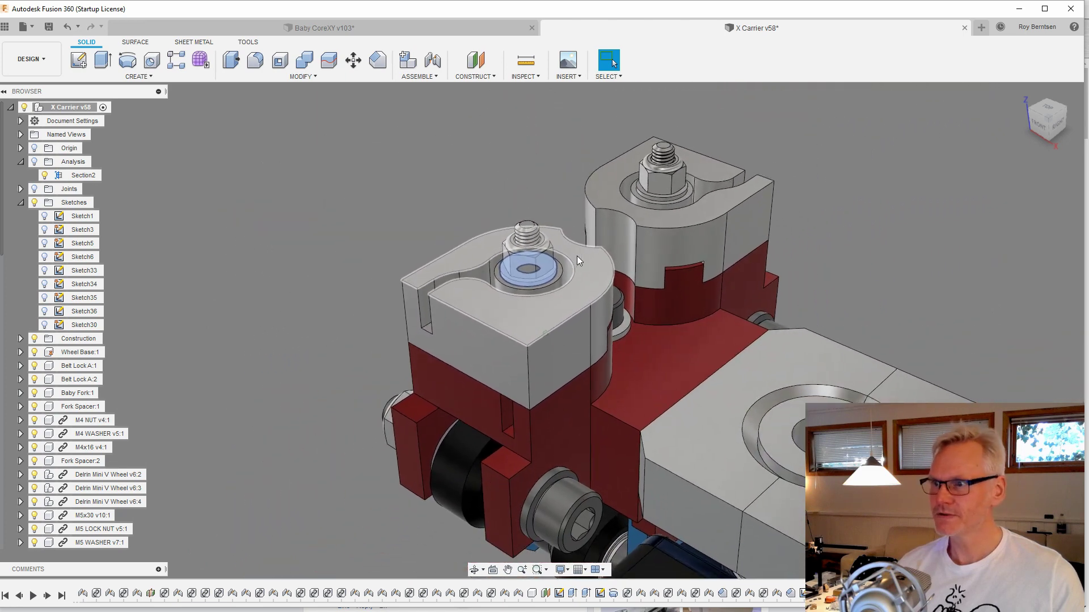
{"action": "scroll", "coordinate": [576, 257], "scroll_direction": "down", "scroll_amount": 2}
{"action": "middle_click_drag", "start_coordinate": [577, 257], "coordinate": [848, 175], "text": "shift"}
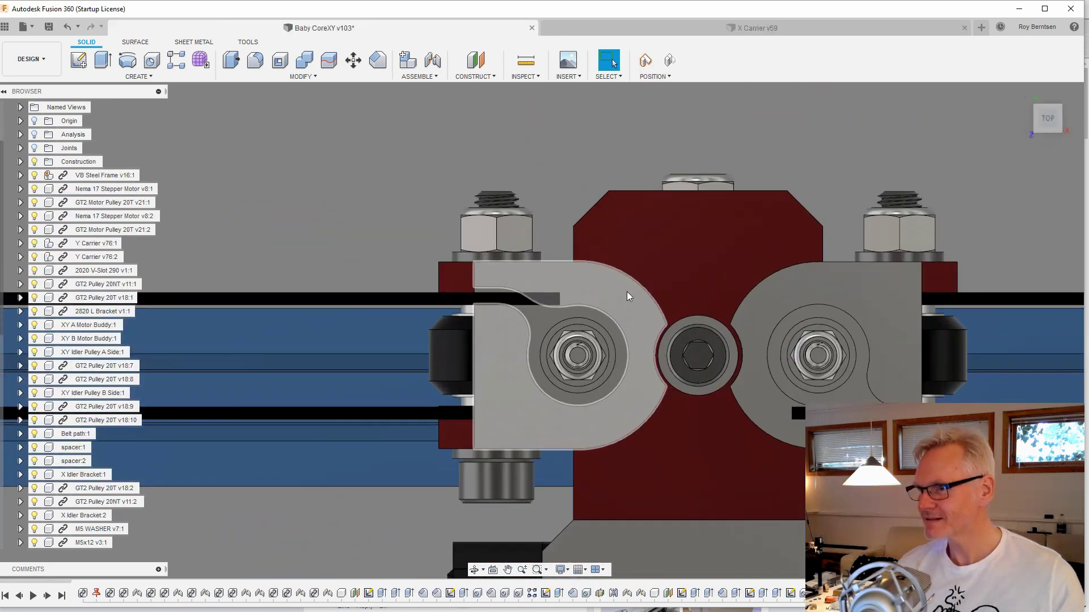
Step: In the Baby CoreXY assembly, examine from above how the belts enter the slots of both belt locks
{"action": "scroll", "coordinate": [618, 286], "scroll_direction": "up", "scroll_amount": 2}
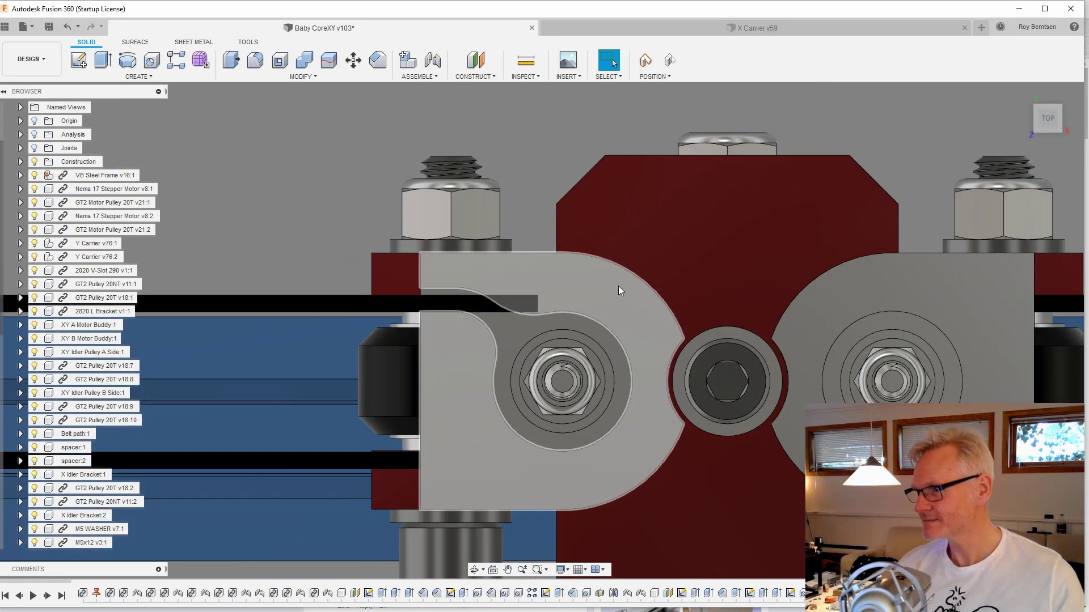
{"action": "scroll", "coordinate": [471, 301], "scroll_direction": "up", "scroll_amount": 3}
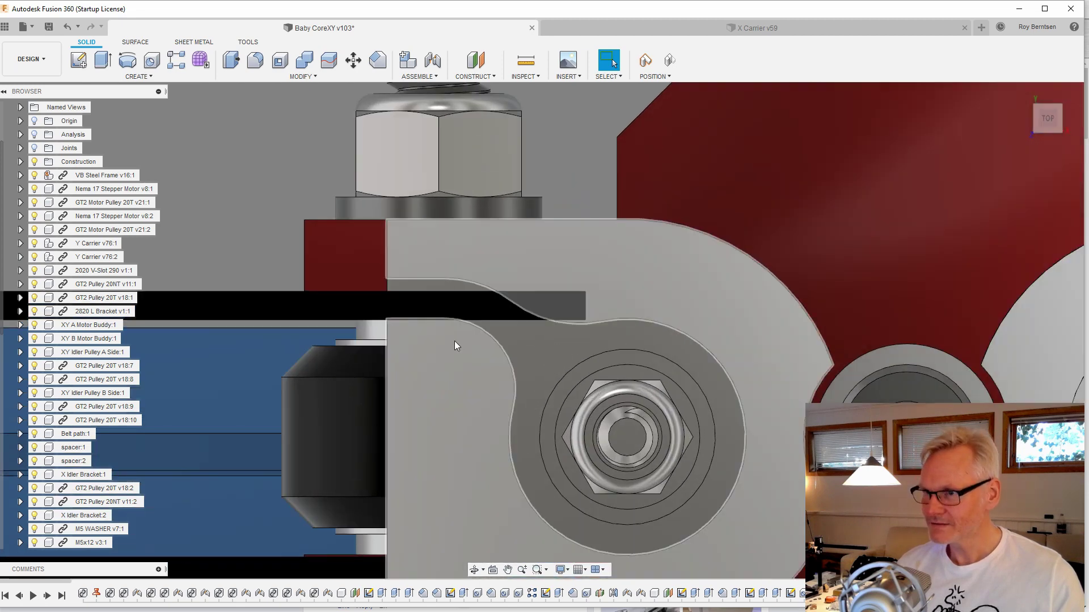
{"action": "scroll", "coordinate": [473, 296], "scroll_direction": "down", "scroll_amount": 4}
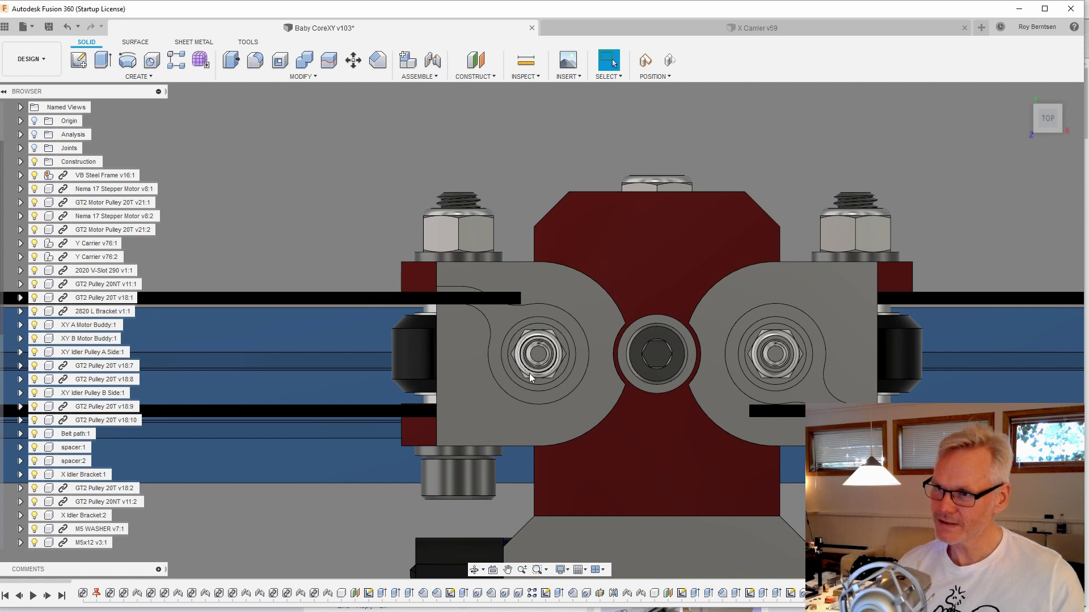
{"action": "scroll", "coordinate": [516, 209], "scroll_direction": "down", "scroll_amount": 2}
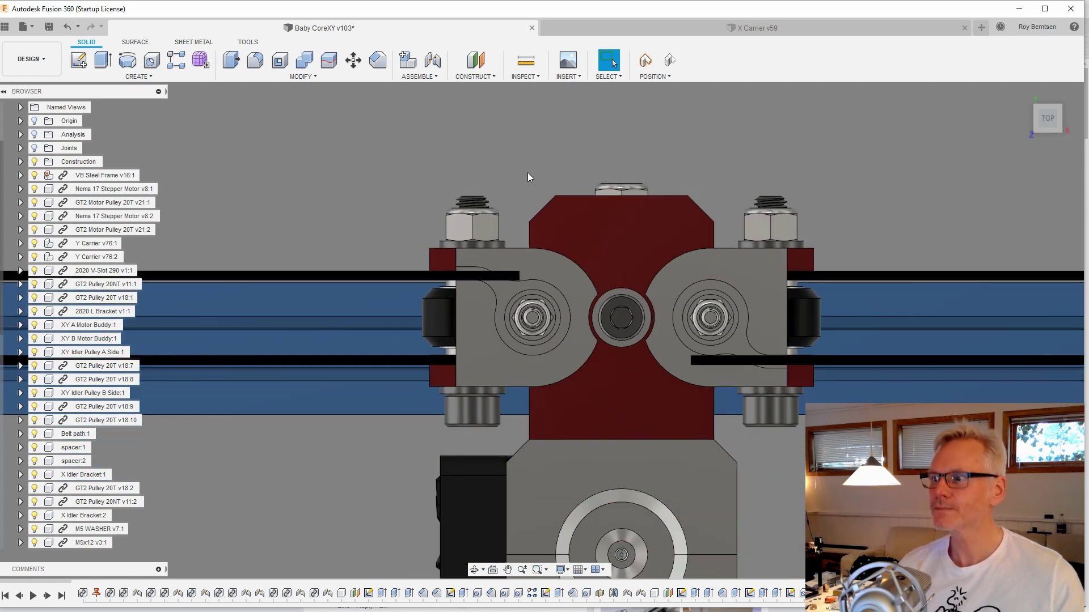
{"action": "middle_click_drag", "start_coordinate": [528, 172], "coordinate": [560, 182], "text": "shift"}
{"action": "scroll", "coordinate": [655, 230], "scroll_direction": "down", "scroll_amount": 6}
{"action": "middle_click_drag", "start_coordinate": [628, 257], "coordinate": [863, 311], "text": "shift"}
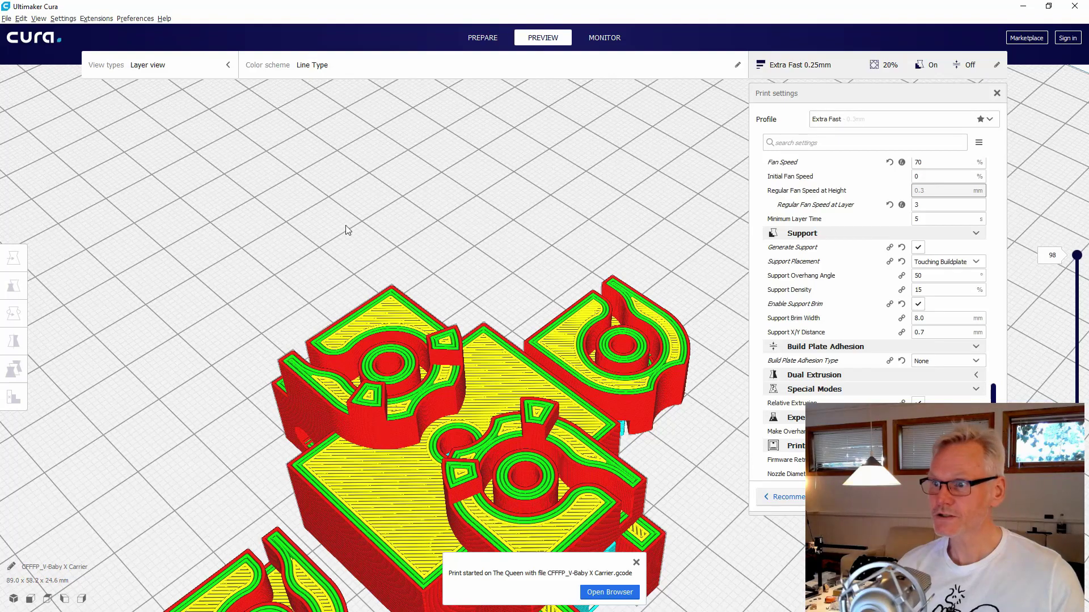
Step: Switch to Ultimaker Cura and view the unsliced X carrier parts on the build plate
{"action": "scroll", "coordinate": [569, 198], "scroll_direction": "down", "scroll_amount": 3}
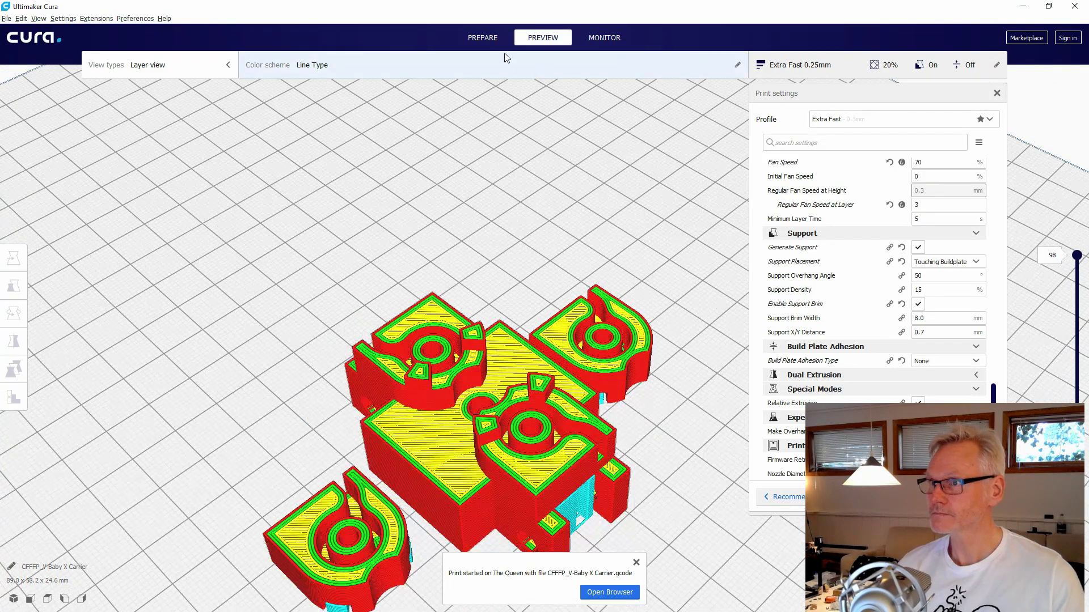
{"action": "left_click", "coordinate": [482, 37]}
{"action": "right_click_drag", "start_coordinate": [567, 340], "coordinate": [721, 361]}
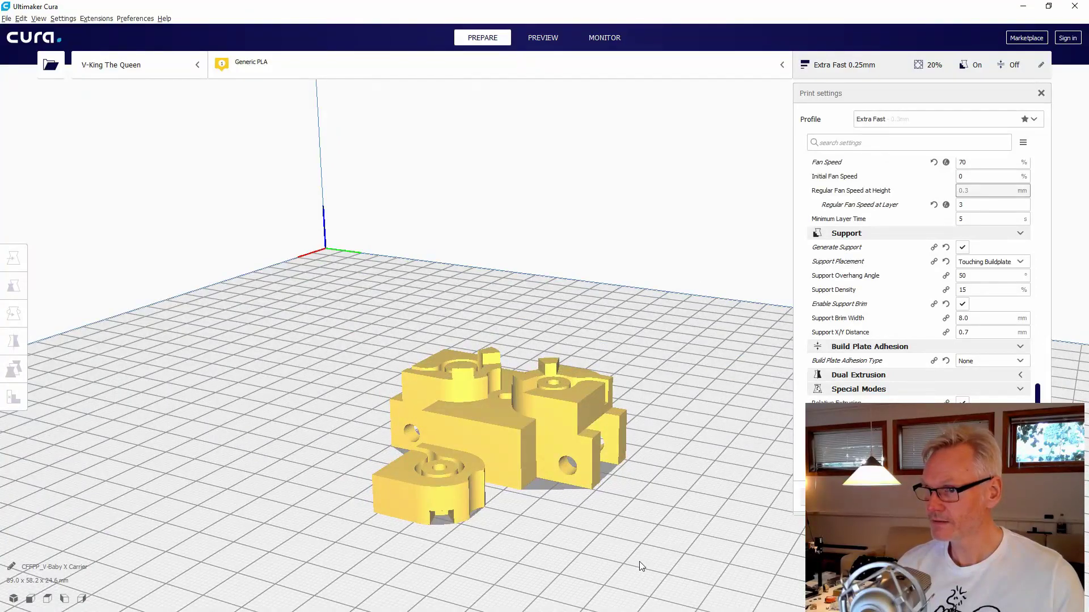
Step: Bring back the sliced layer preview and inspect the belt locks, Wheel Base and their support areas
{"action": "left_click", "coordinate": [924, 586]}
{"action": "scroll", "coordinate": [597, 541], "scroll_direction": "up", "scroll_amount": 2}
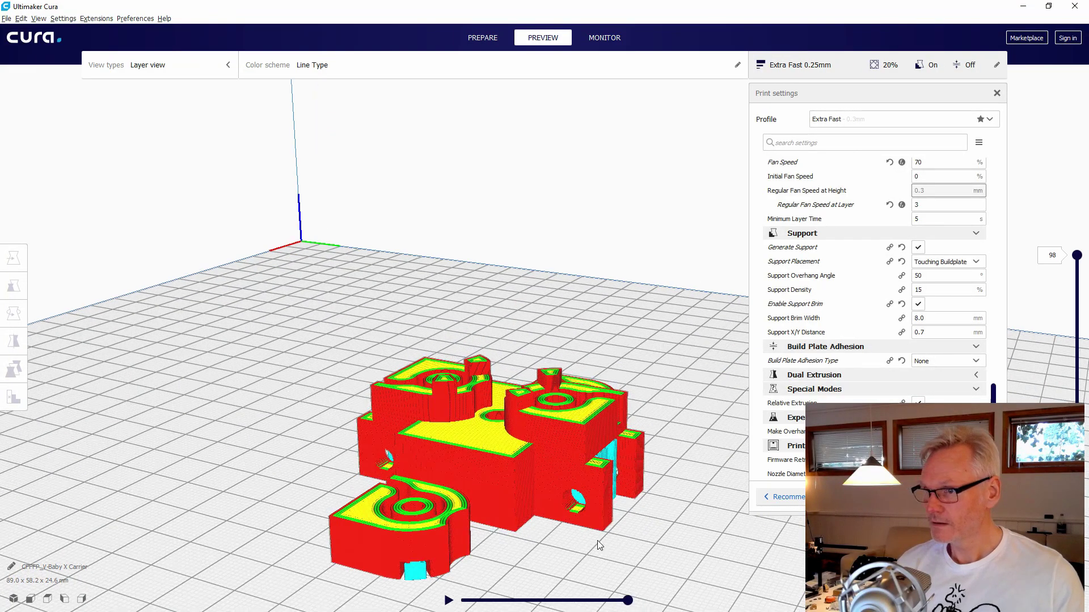
{"action": "middle_click_drag", "start_coordinate": [597, 541], "coordinate": [598, 455]}
{"action": "right_click_drag", "start_coordinate": [600, 460], "coordinate": [559, 464]}
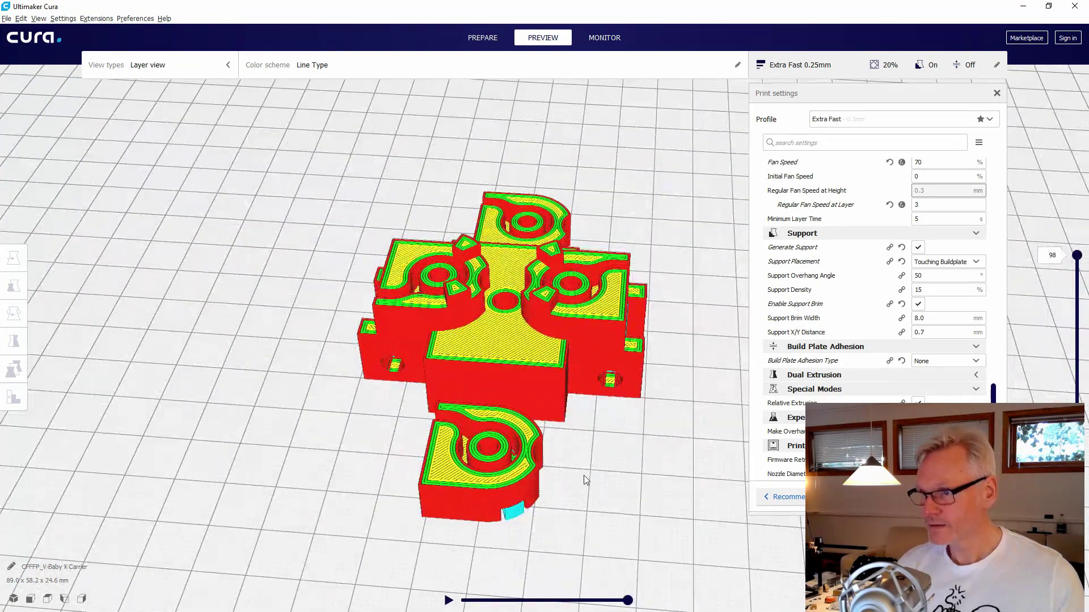
{"action": "scroll", "coordinate": [584, 475], "scroll_direction": "up", "scroll_amount": 4}
{"action": "right_click_drag", "start_coordinate": [556, 414], "coordinate": [654, 372]}
Step: Bring up the printer camera's live video in the browser, maximize the window and zoom the picture to 4x
{"action": "left_click_drag", "start_coordinate": [0, 117], "coordinate": [320, 93]}
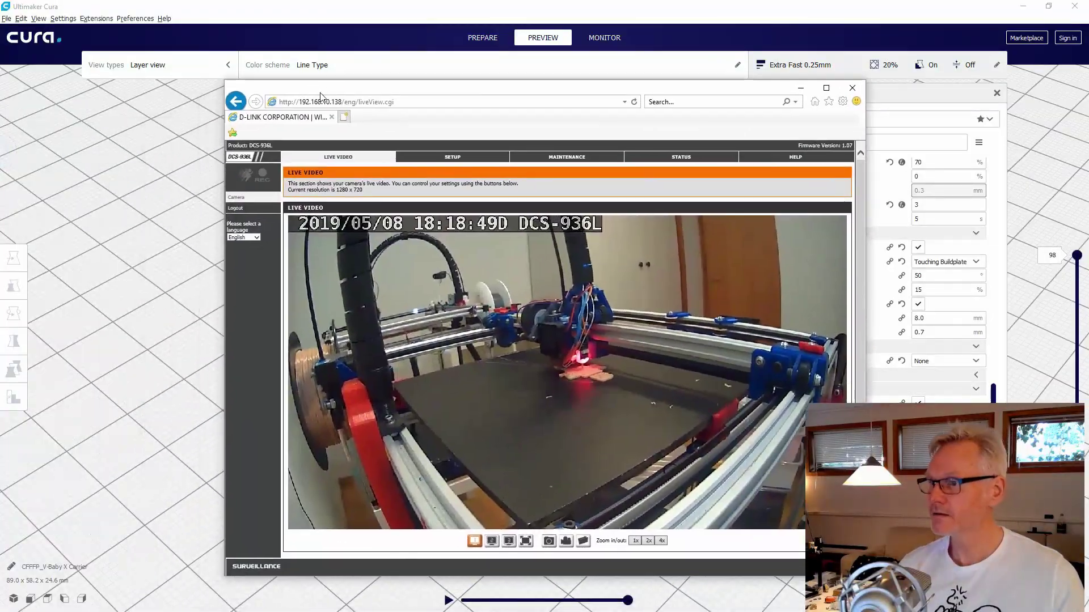
{"action": "left_click", "coordinate": [825, 89]}
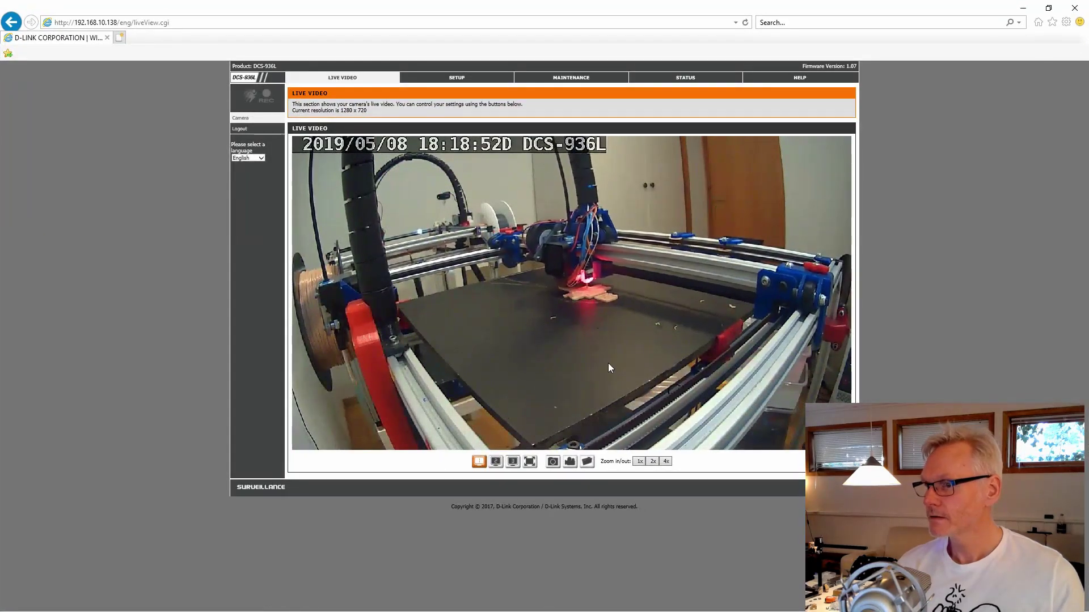
{"action": "left_click", "coordinate": [653, 461]}
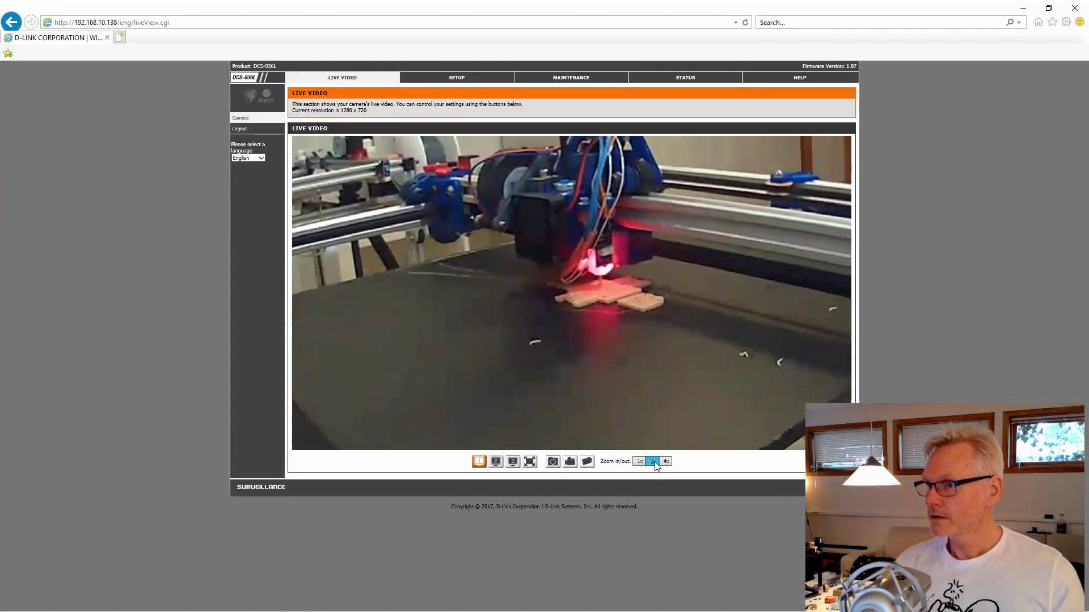
{"action": "left_click", "coordinate": [667, 462]}
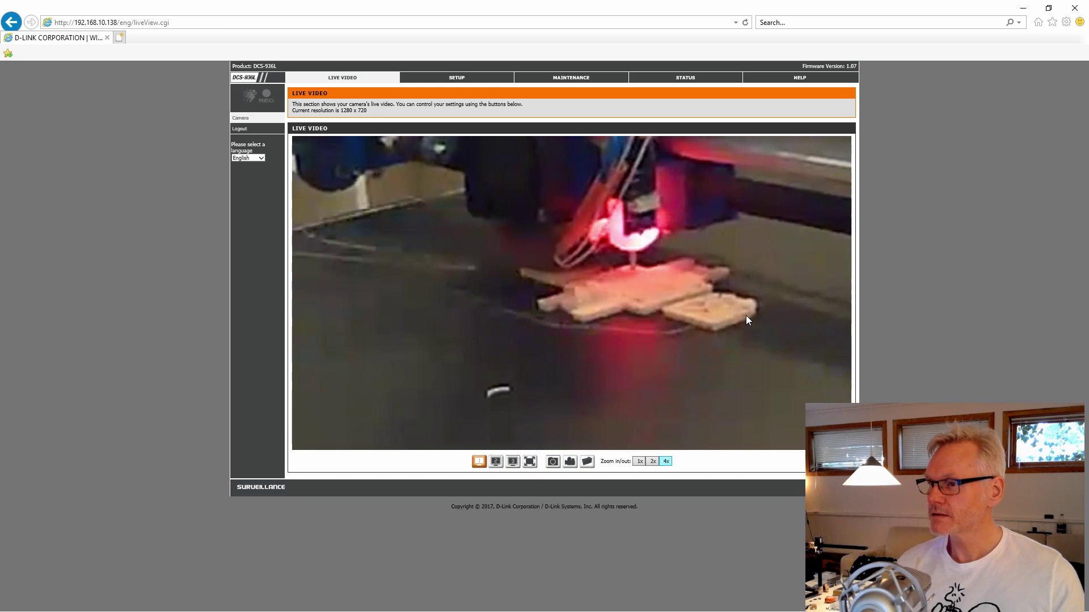
Step: Reset the camera picture to 1x zoom, then check the Mean Well 12 V power supply page and the Pro3d page in the browser
{"action": "left_click", "coordinate": [639, 462]}
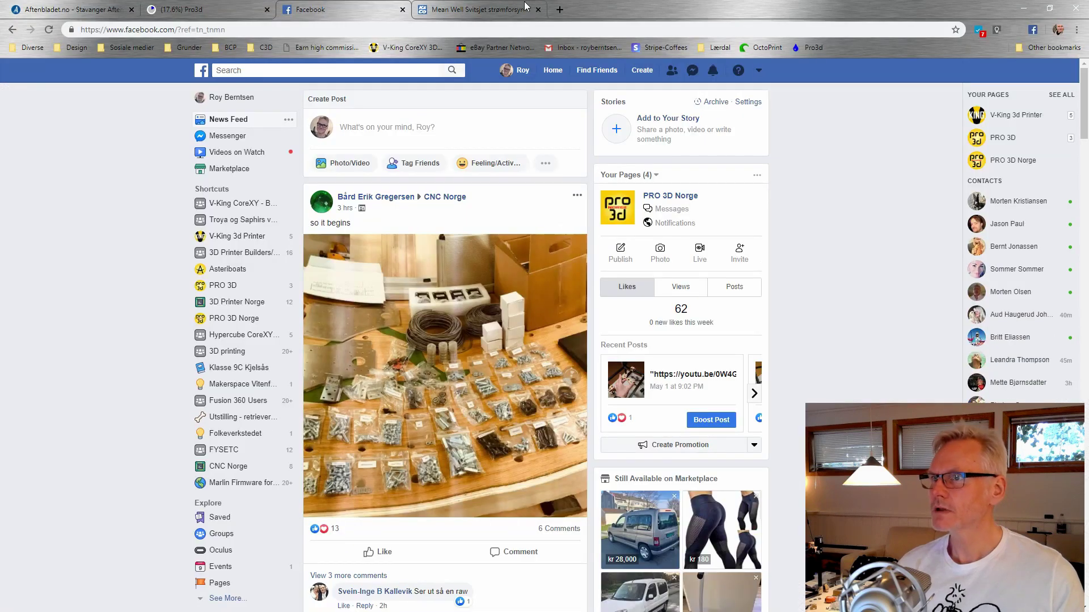
{"action": "left_click", "coordinate": [500, 15]}
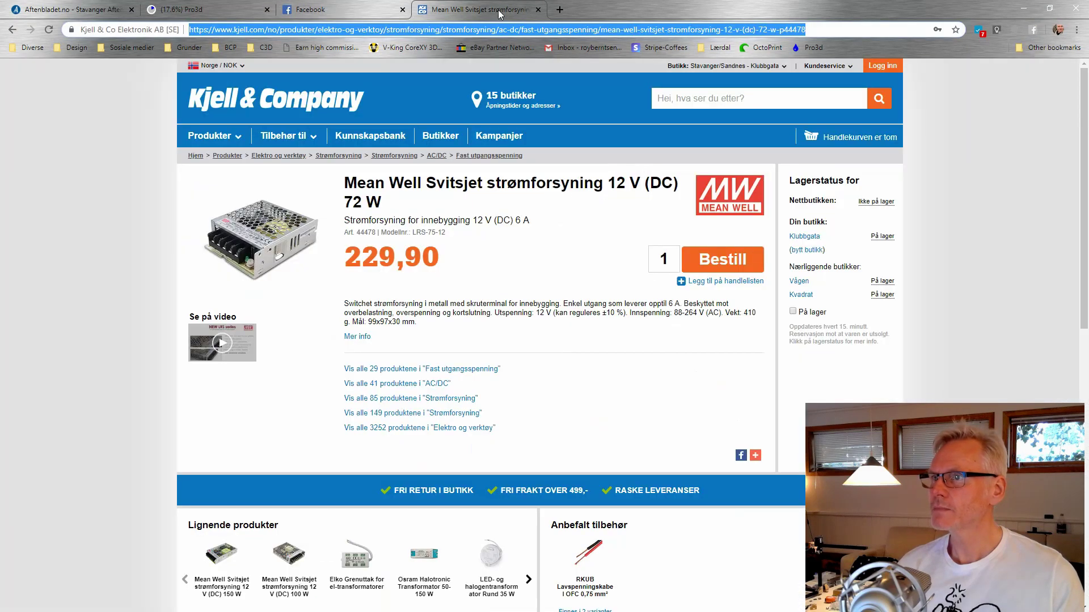
{"action": "left_click", "coordinate": [244, 7]}
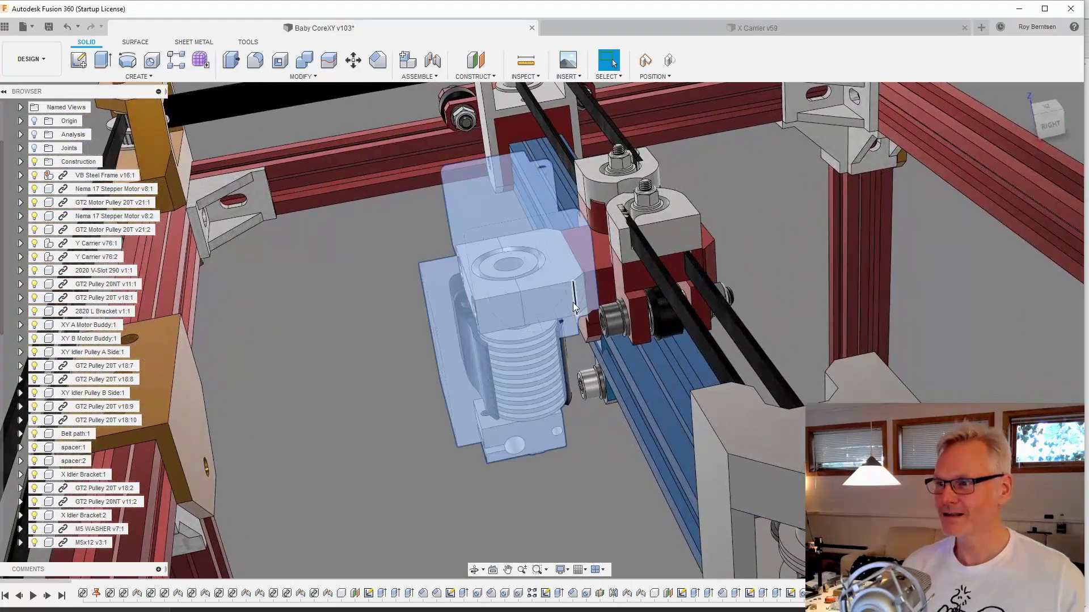
Step: Switch to Fusion 360 and examine the whole Baby CoreXY frame, its belt runs, X gantry and stepper motor
{"action": "left_click", "coordinate": [598, 495]}
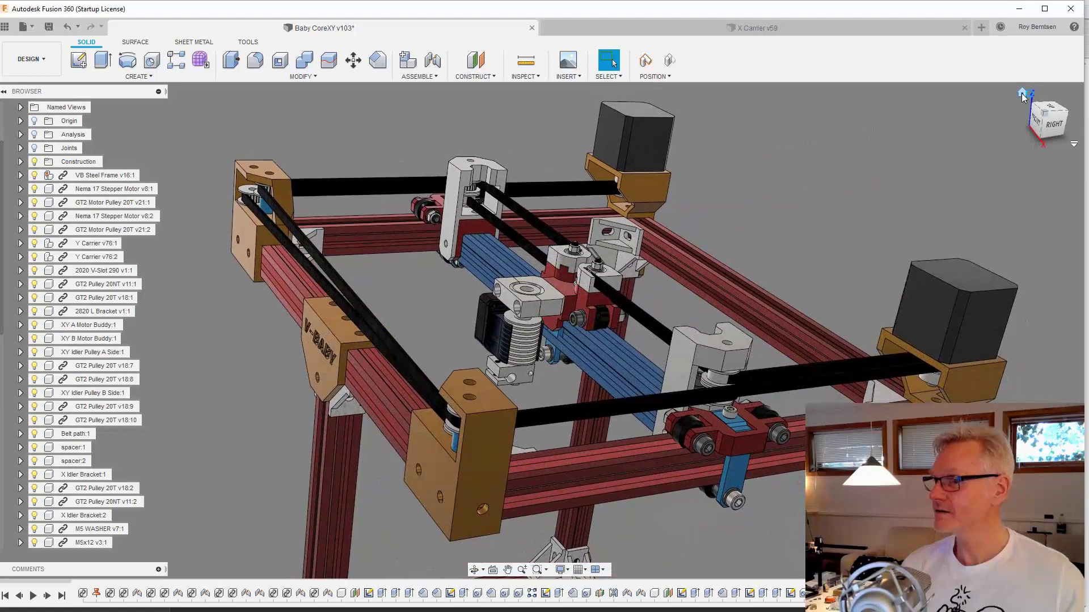
{"action": "left_click", "coordinate": [1022, 93]}
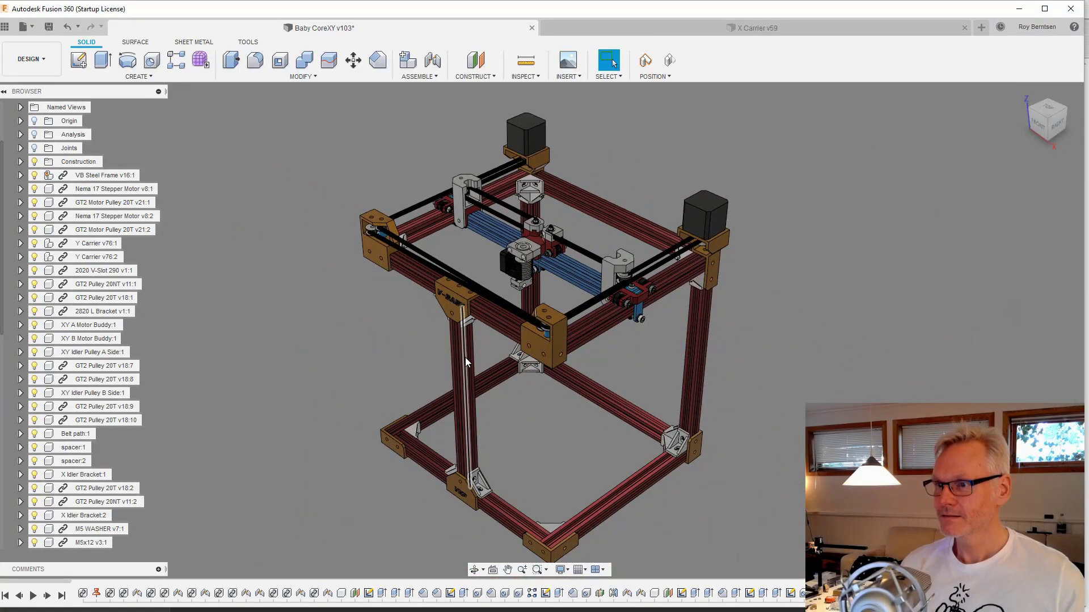
{"action": "middle_click_drag", "start_coordinate": [465, 358], "coordinate": [340, 354], "text": "shift"}
{"action": "middle_click_drag", "start_coordinate": [543, 333], "coordinate": [645, 330], "text": "shift"}
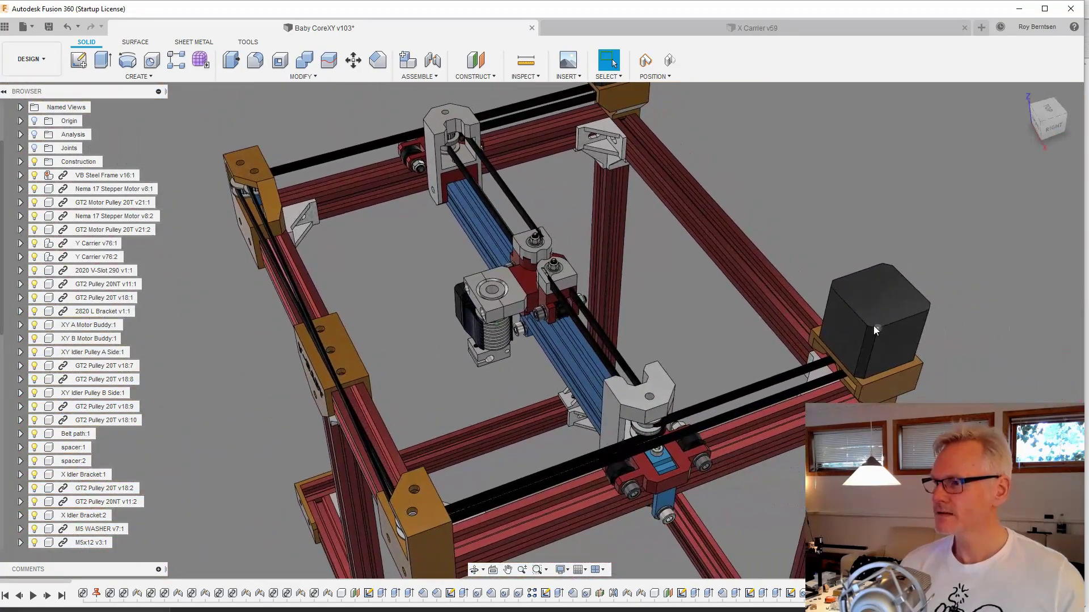
{"action": "left_click", "coordinate": [872, 324]}
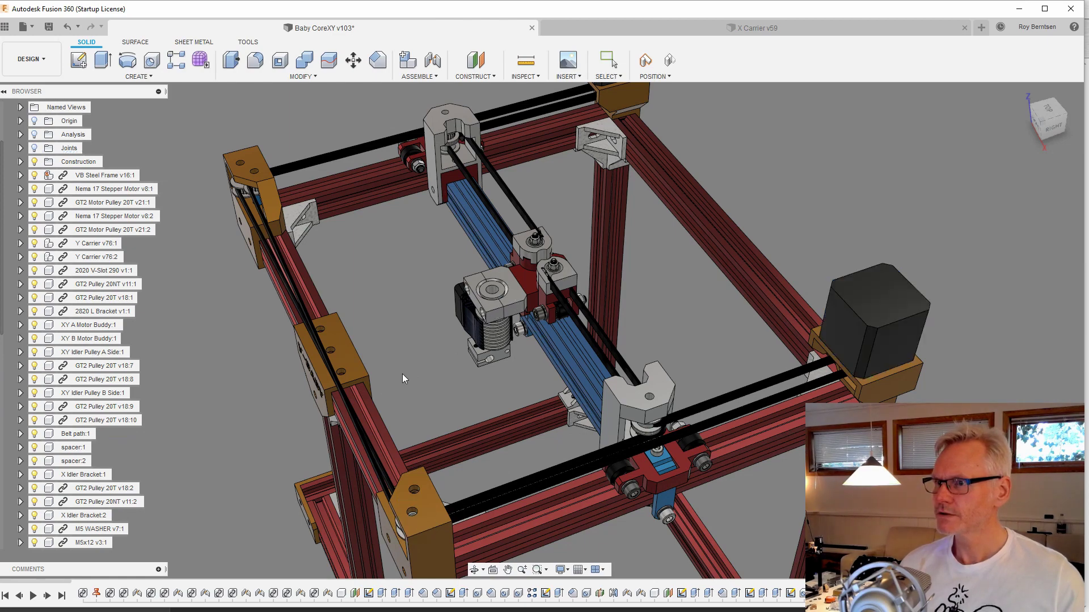
Step: Slide the X gantry to the front of the frame and examine the hotend's clearance from the V-Baby bracket
{"action": "left_click", "coordinate": [1048, 114]}
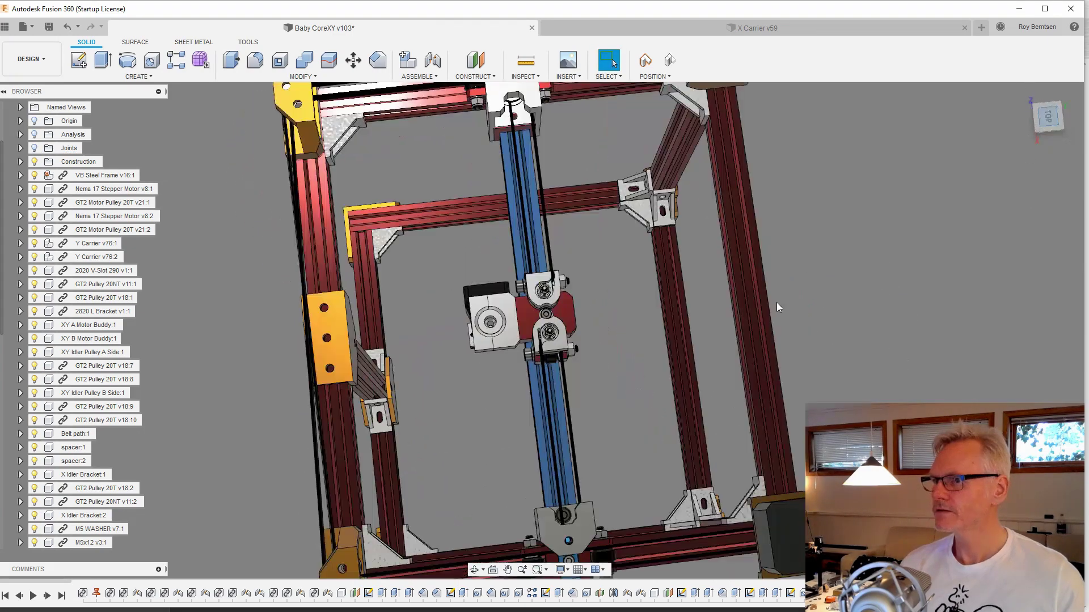
{"action": "scroll", "coordinate": [510, 332], "scroll_direction": "up", "scroll_amount": 1}
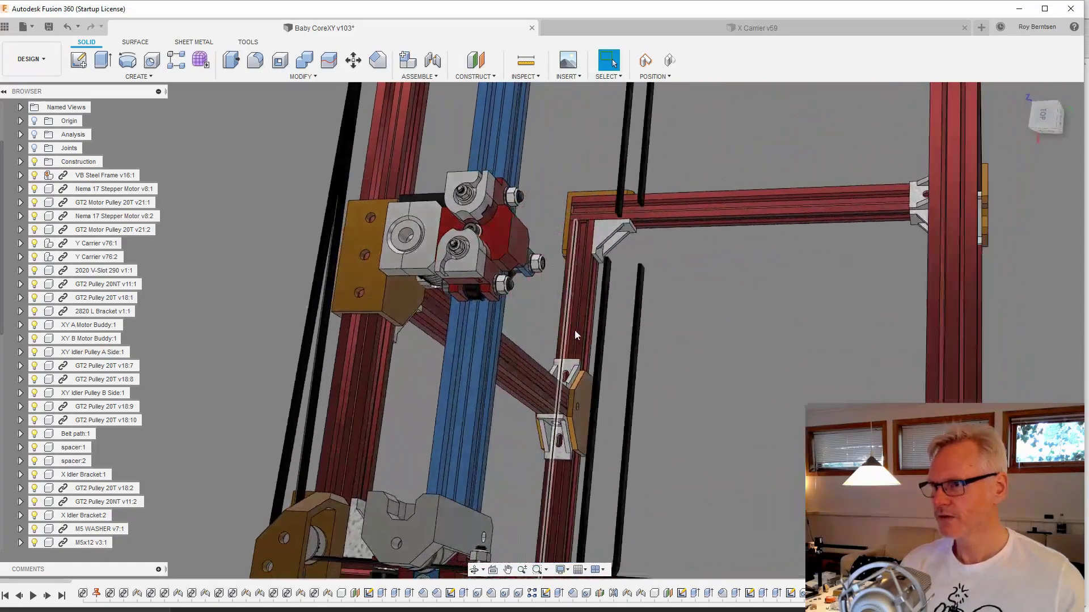
{"action": "left_click", "coordinate": [516, 220]}
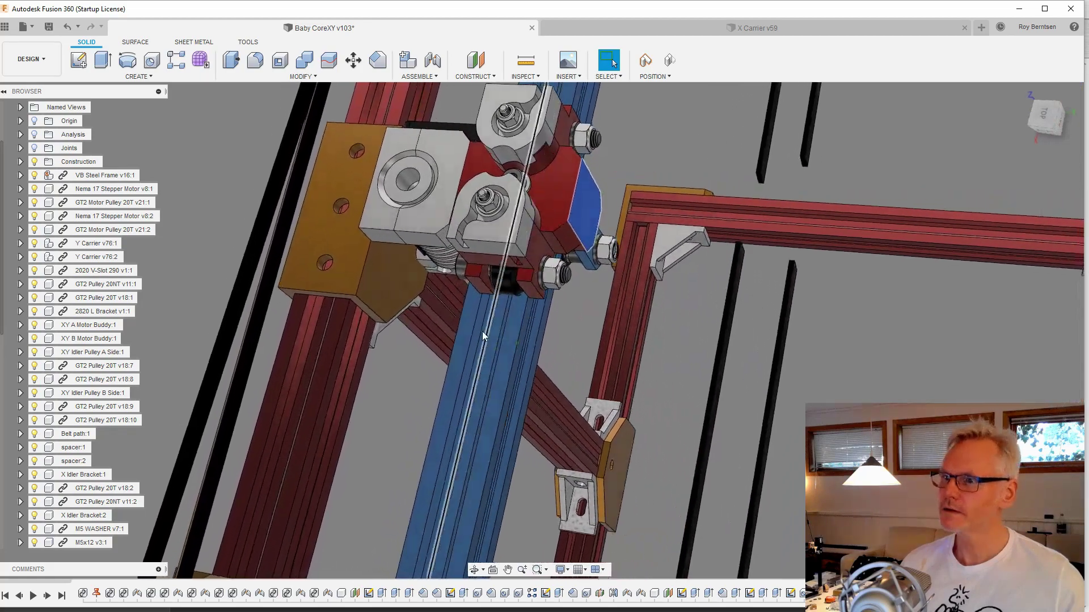
{"action": "left_click", "coordinate": [512, 327]}
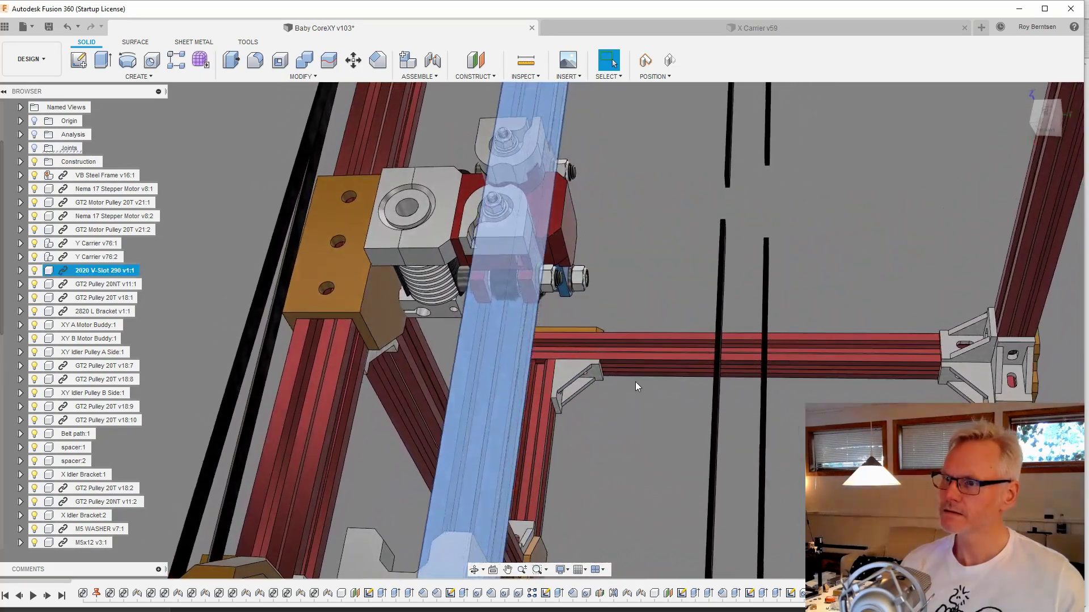
{"action": "left_click", "coordinate": [635, 382]}
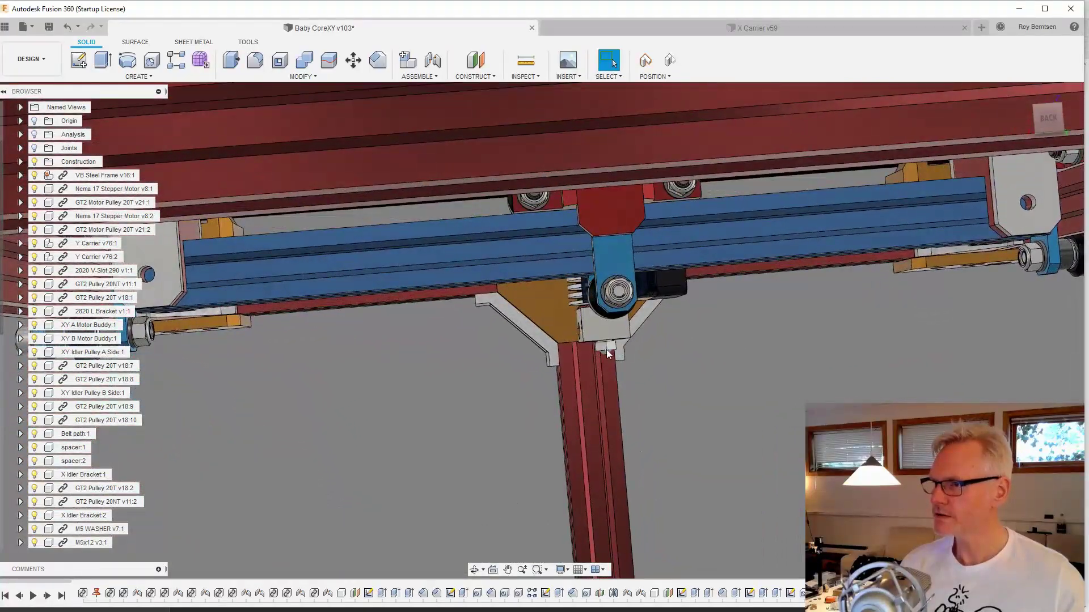
{"action": "middle_click_drag", "start_coordinate": [607, 349], "coordinate": [719, 169], "text": "shift"}
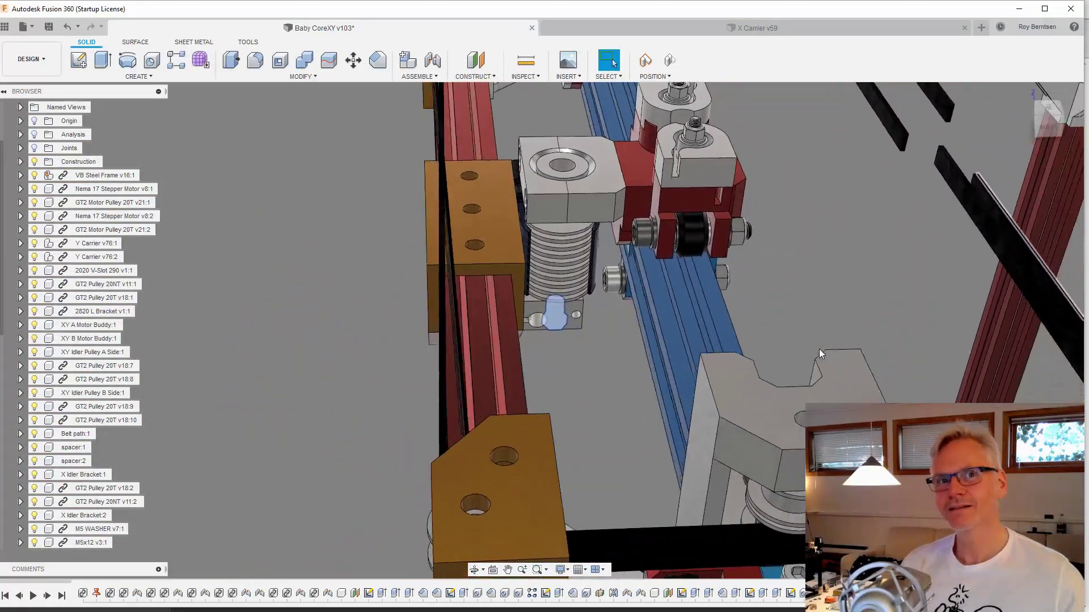
Step: View the assembly from above and slide the X gantry back, away from the V-Baby bracket
{"action": "left_click", "coordinate": [1051, 108]}
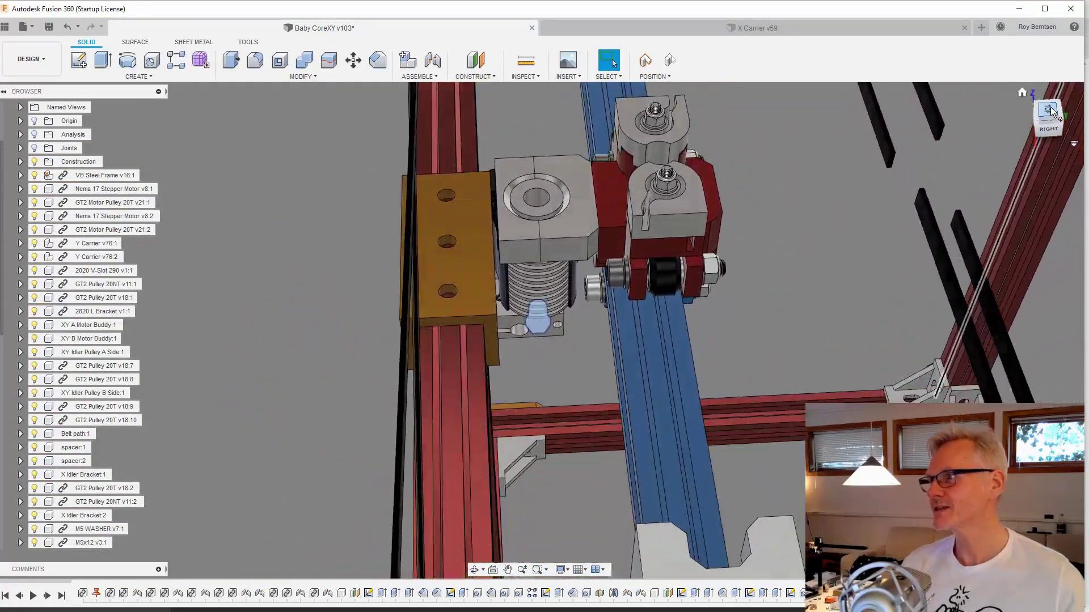
{"action": "left_click", "coordinate": [1049, 109]}
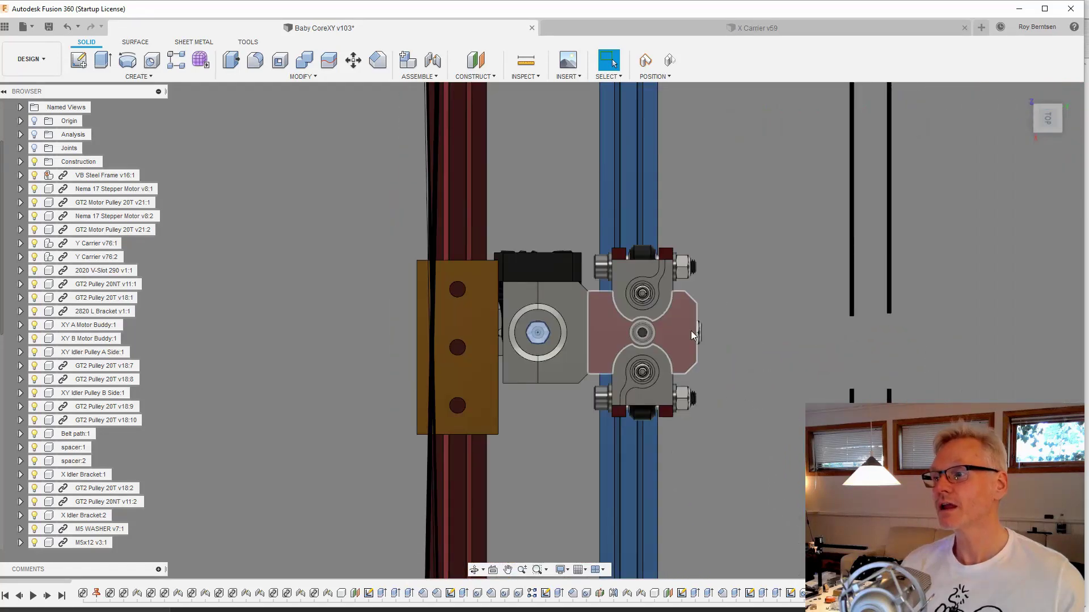
{"action": "scroll", "coordinate": [563, 327], "scroll_direction": "up", "scroll_amount": 2}
{"action": "middle_click_drag", "start_coordinate": [605, 321], "coordinate": [775, 295]}
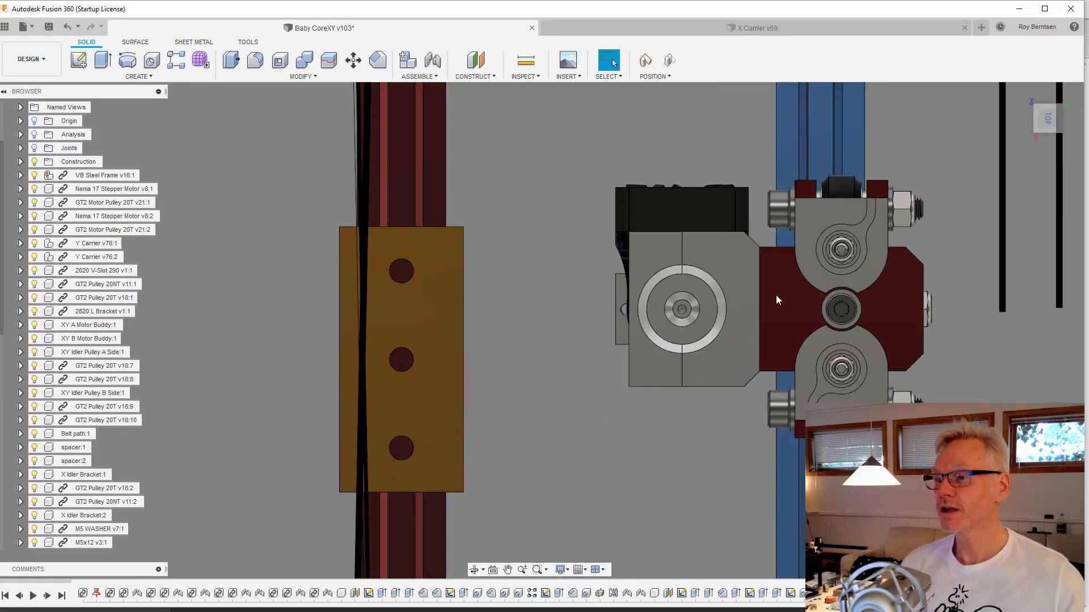
Step: Examine the hotend mount, X carrier and wheels from above and beneath, then return to the full printer view
{"action": "middle_click_drag", "start_coordinate": [709, 305], "coordinate": [665, 178]}
{"action": "left_click", "coordinate": [645, 253]}
{"action": "left_click", "coordinate": [676, 270]}
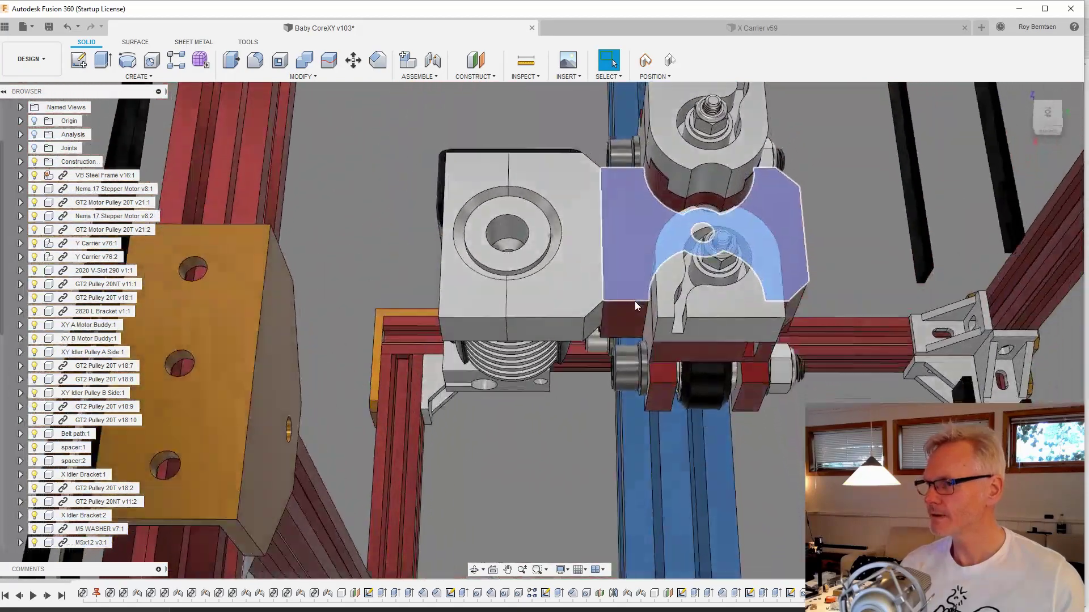
{"action": "middle_click_drag", "start_coordinate": [634, 301], "coordinate": [763, 233], "text": "shift"}
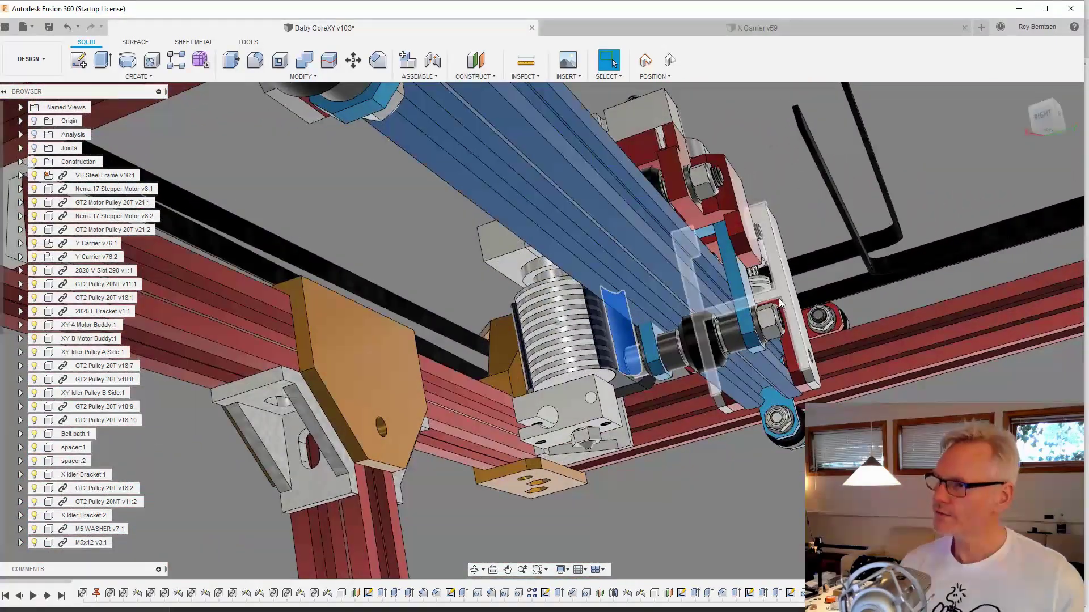
{"action": "middle_click_drag", "start_coordinate": [780, 302], "coordinate": [772, 420], "text": "shift"}
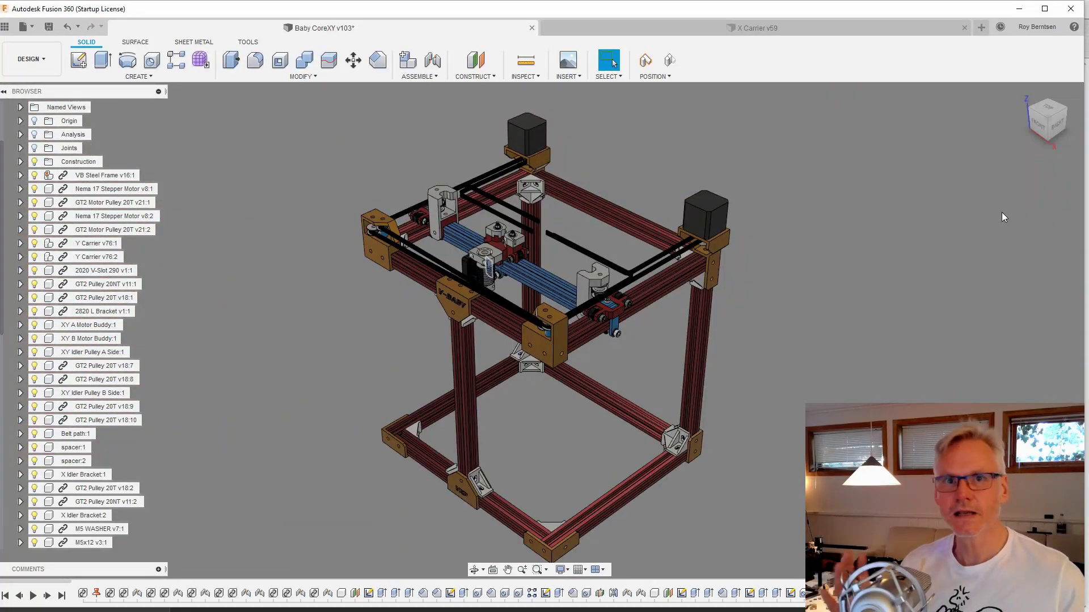